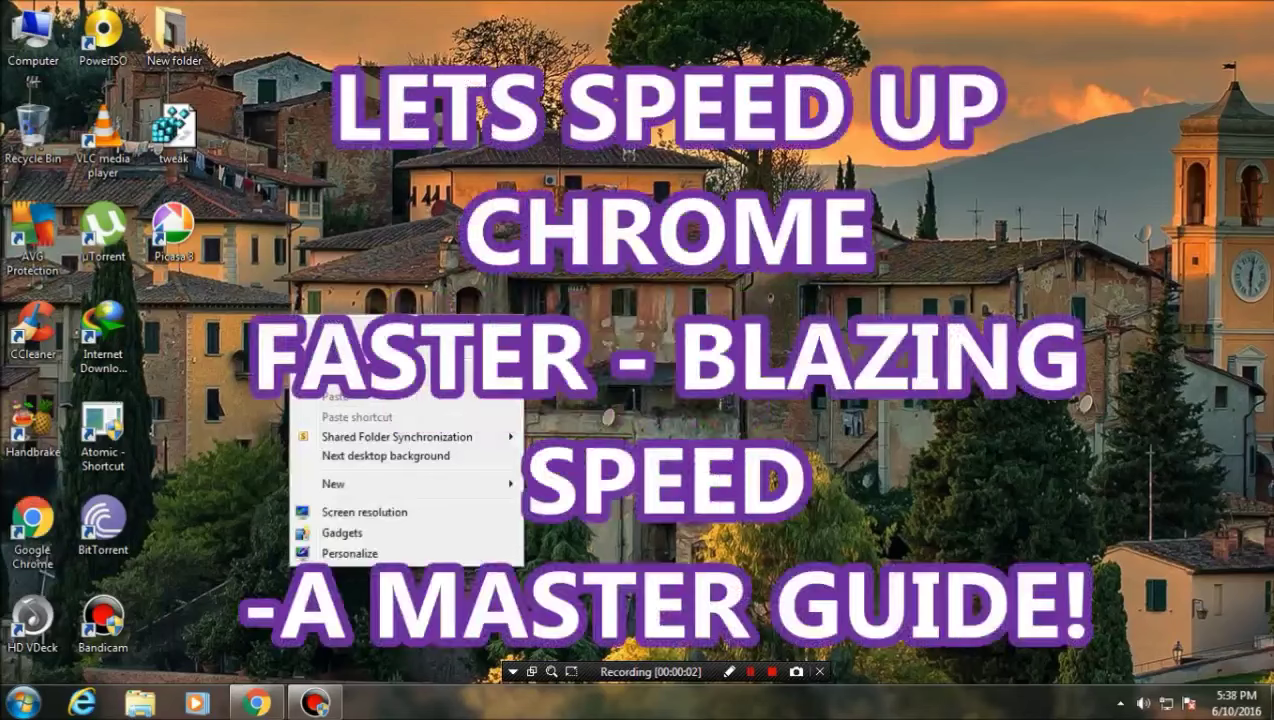
{"action": "left_click", "coordinate": [442, 368]}
{"action": "right_click", "coordinate": [442, 368]}
{"action": "left_click", "coordinate": [500, 424]}
{"action": "right_click", "coordinate": [445, 368]}
{"action": "left_click", "coordinate": [498, 424]}
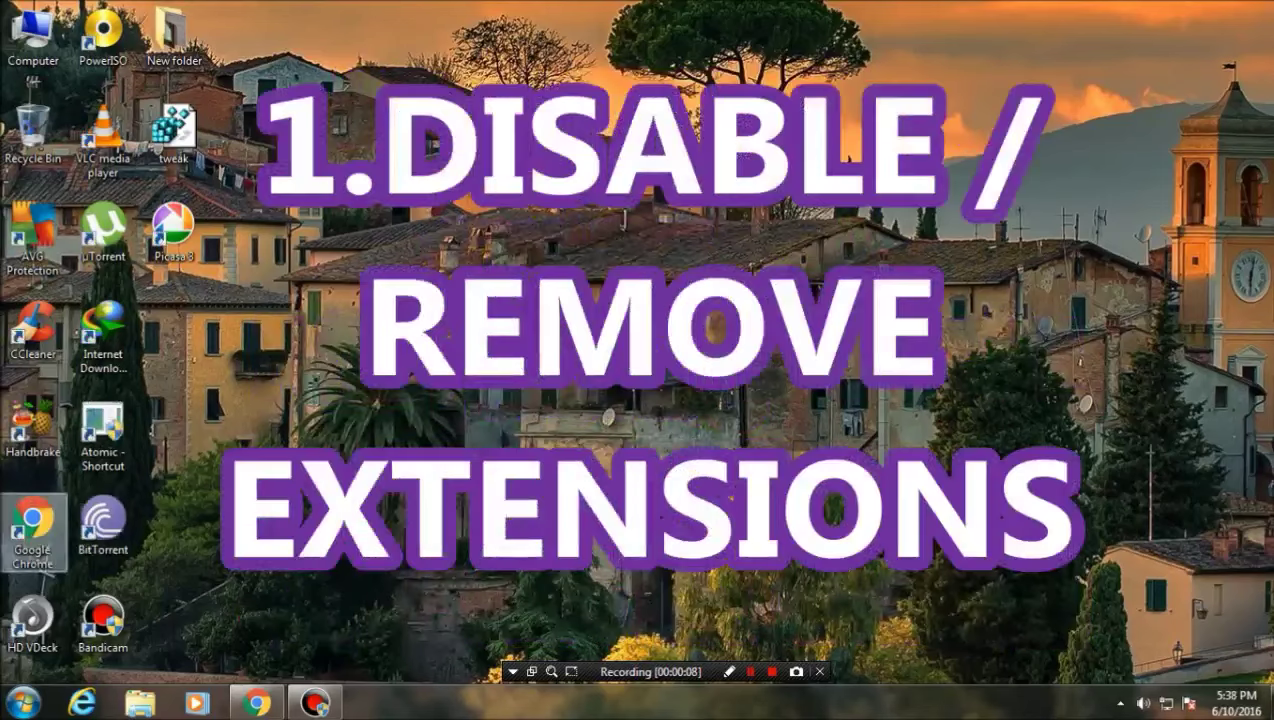
Open Google Chrome in a maximized window and go to the Extensions page of its settings.
{"action": "double_click", "coordinate": [33, 528]}
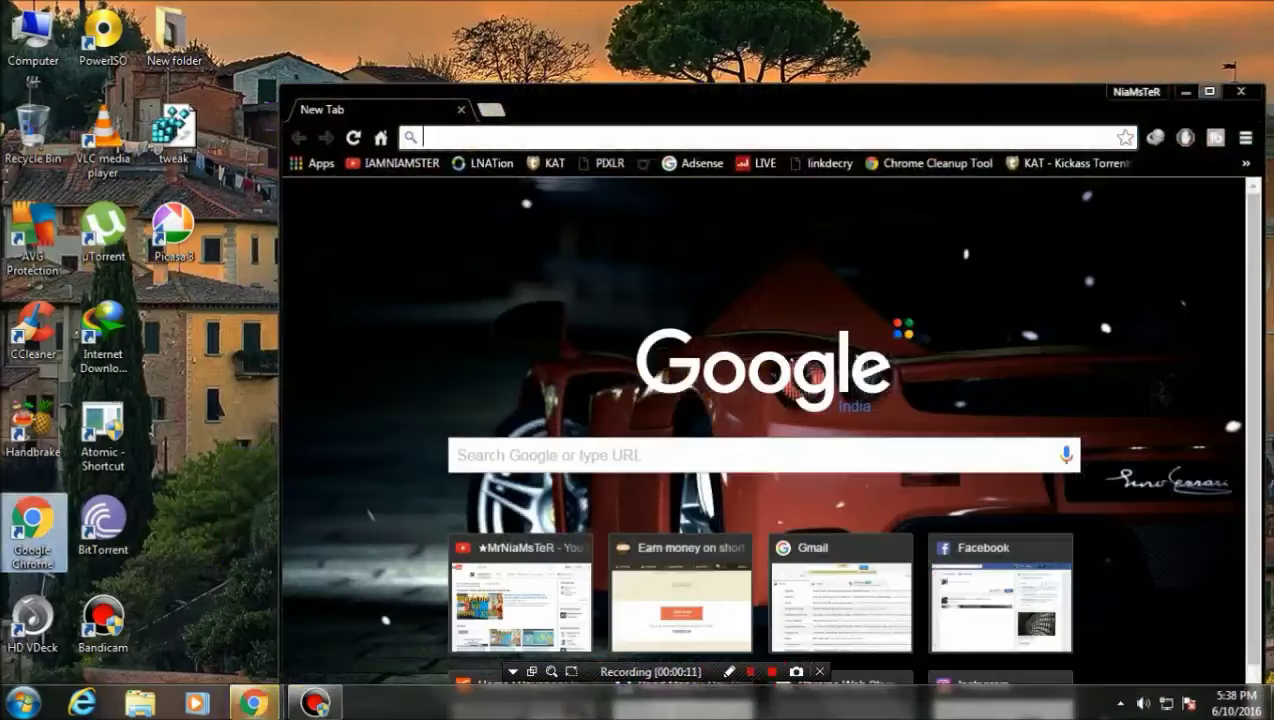
{"action": "left_click", "coordinate": [1209, 91]}
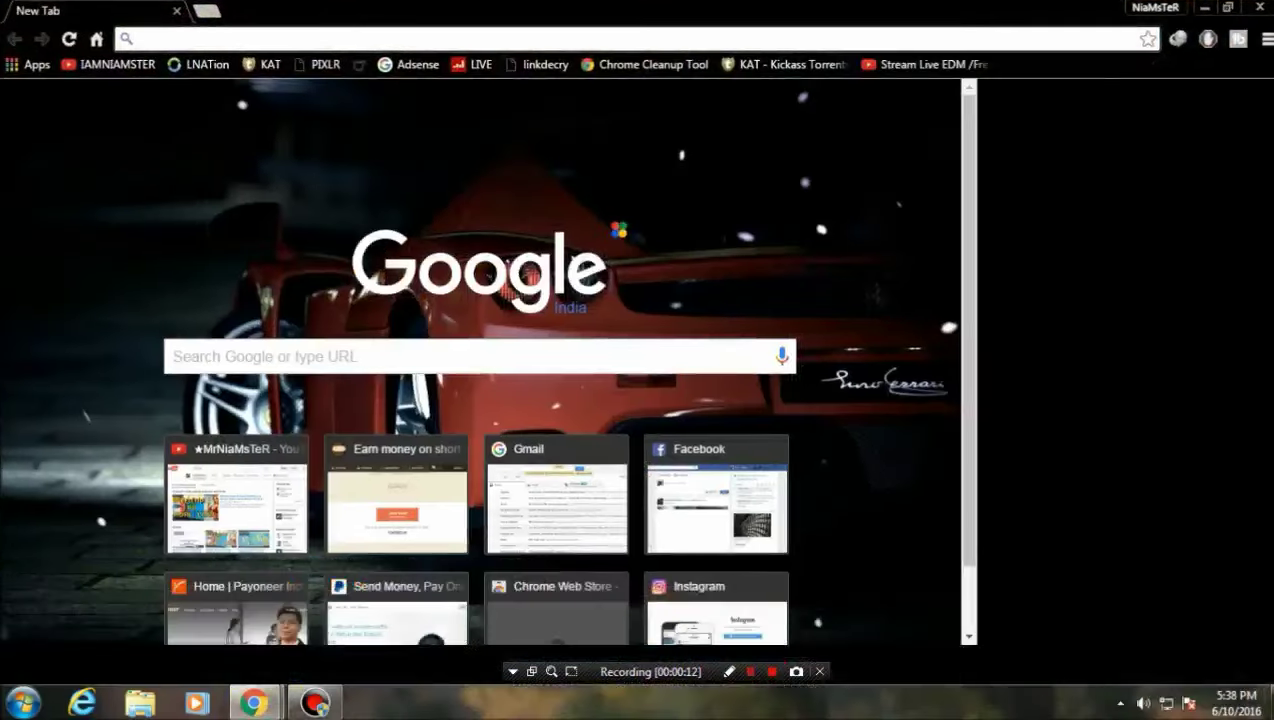
{"action": "left_click", "coordinate": [1264, 39]}
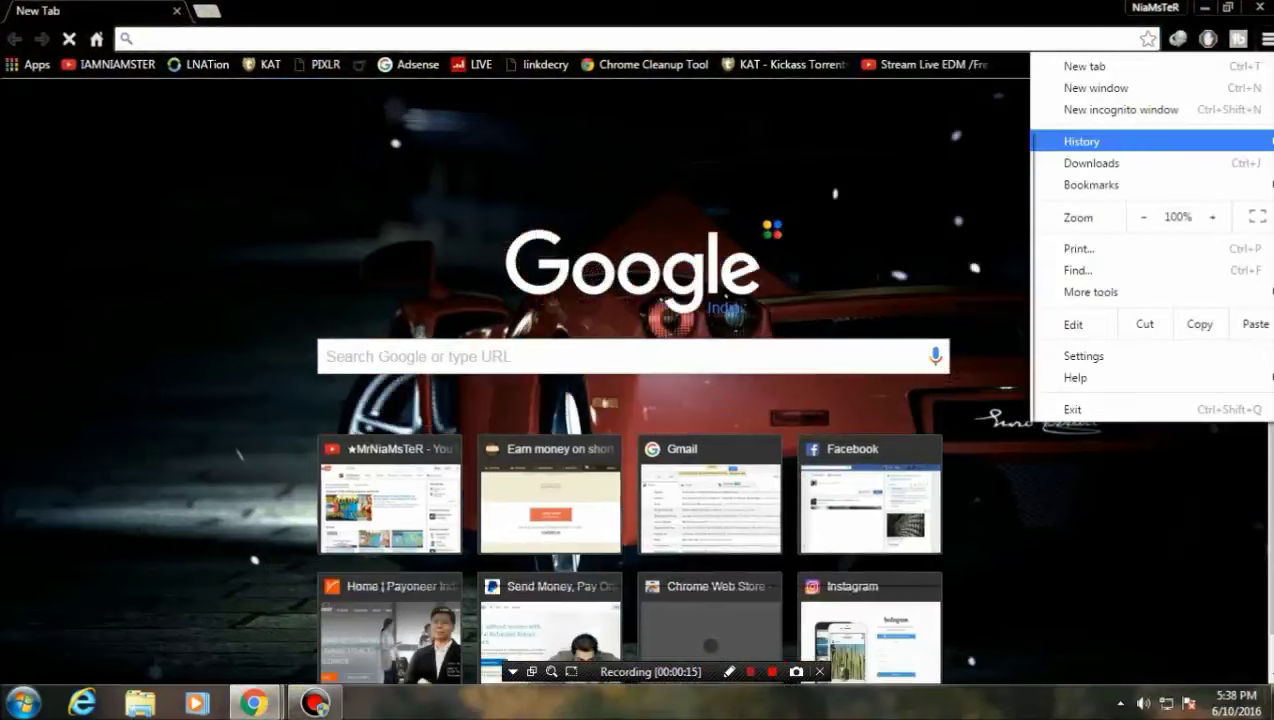
{"action": "mouse_move", "coordinate": [1090, 292]}
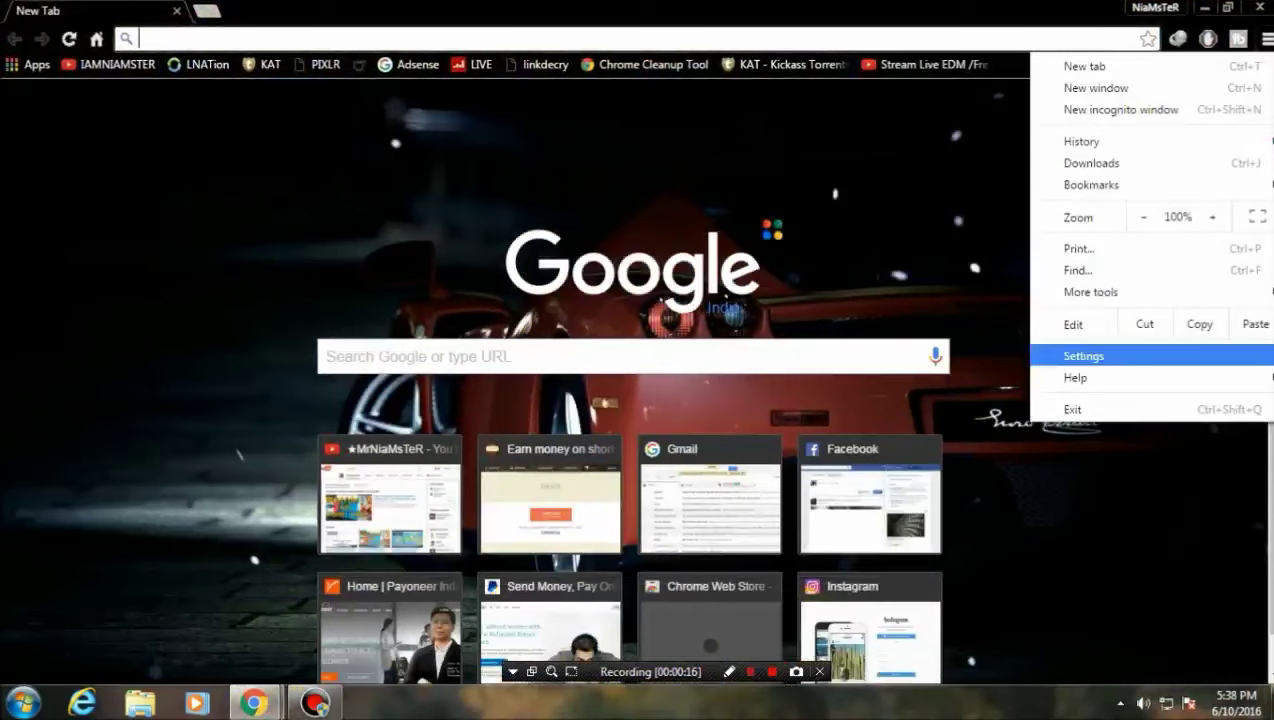
{"action": "key", "text": "Return"}
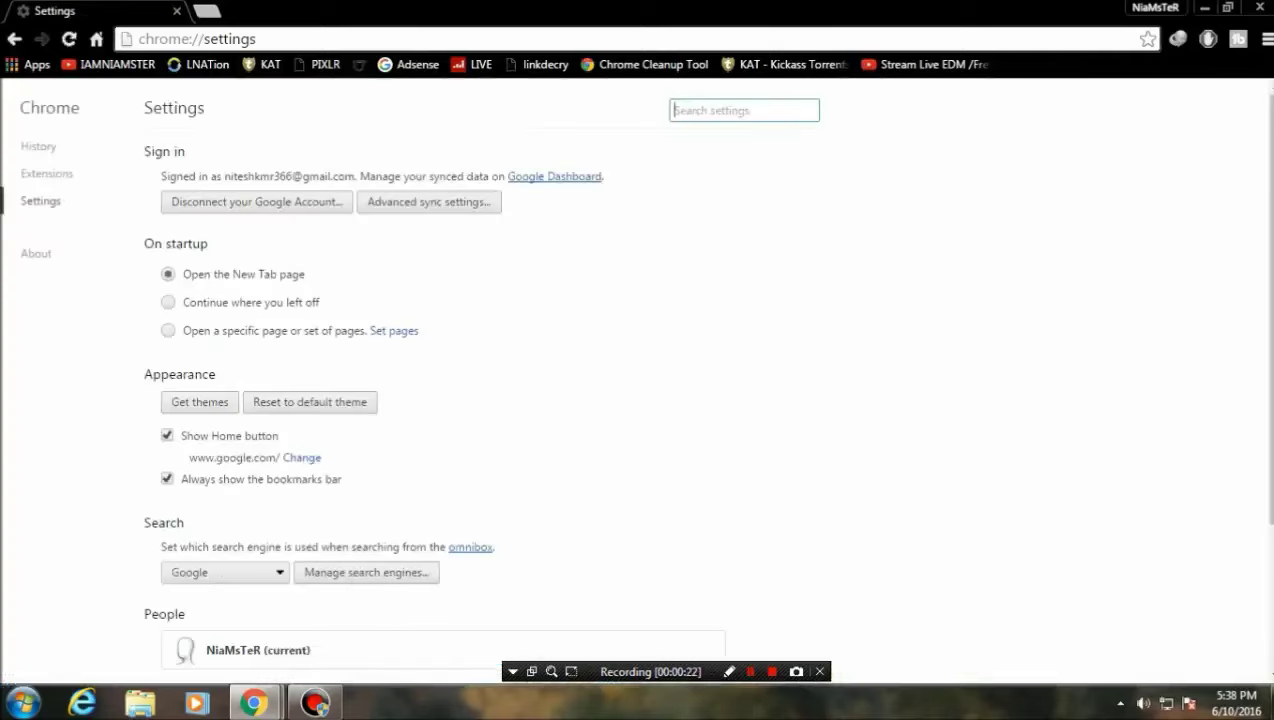
{"action": "left_click", "coordinate": [46, 173]}
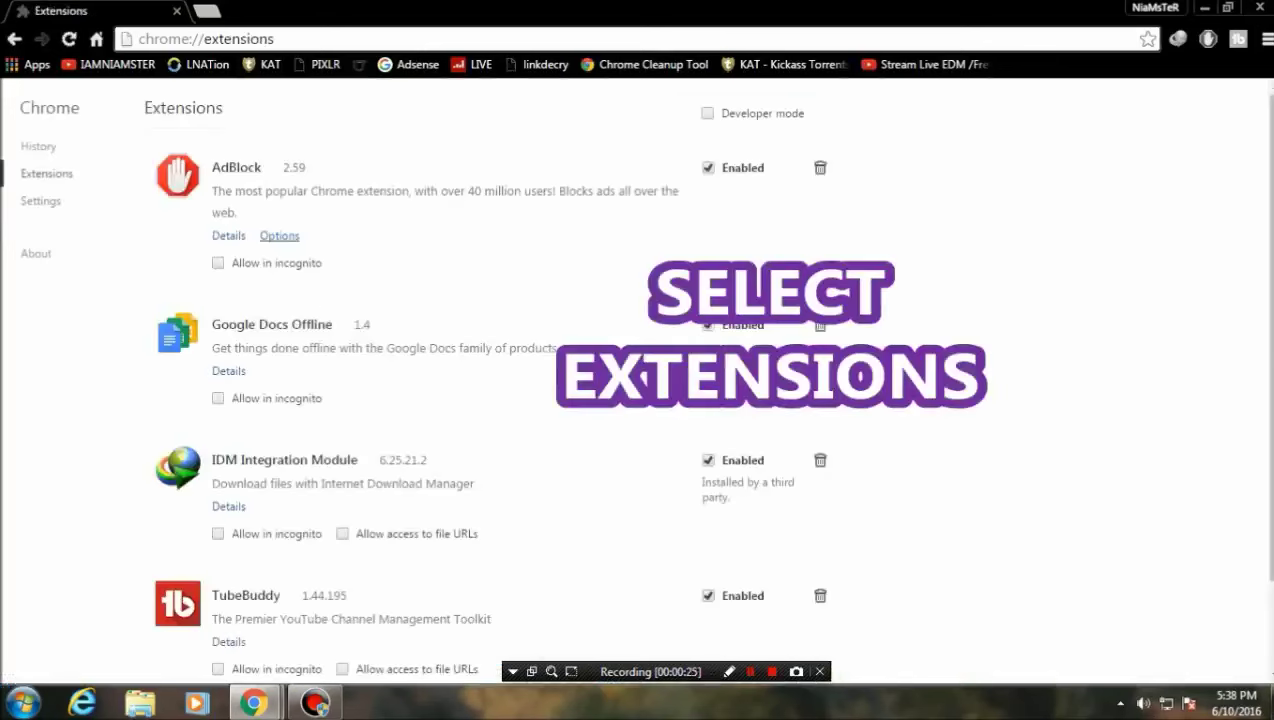
Disable the TubeBuddy and AdBlock extensions and remove the Google Docs Offline extension.
{"action": "scroll", "coordinate": [710, 396], "scroll_direction": "down", "scroll_amount": 2}
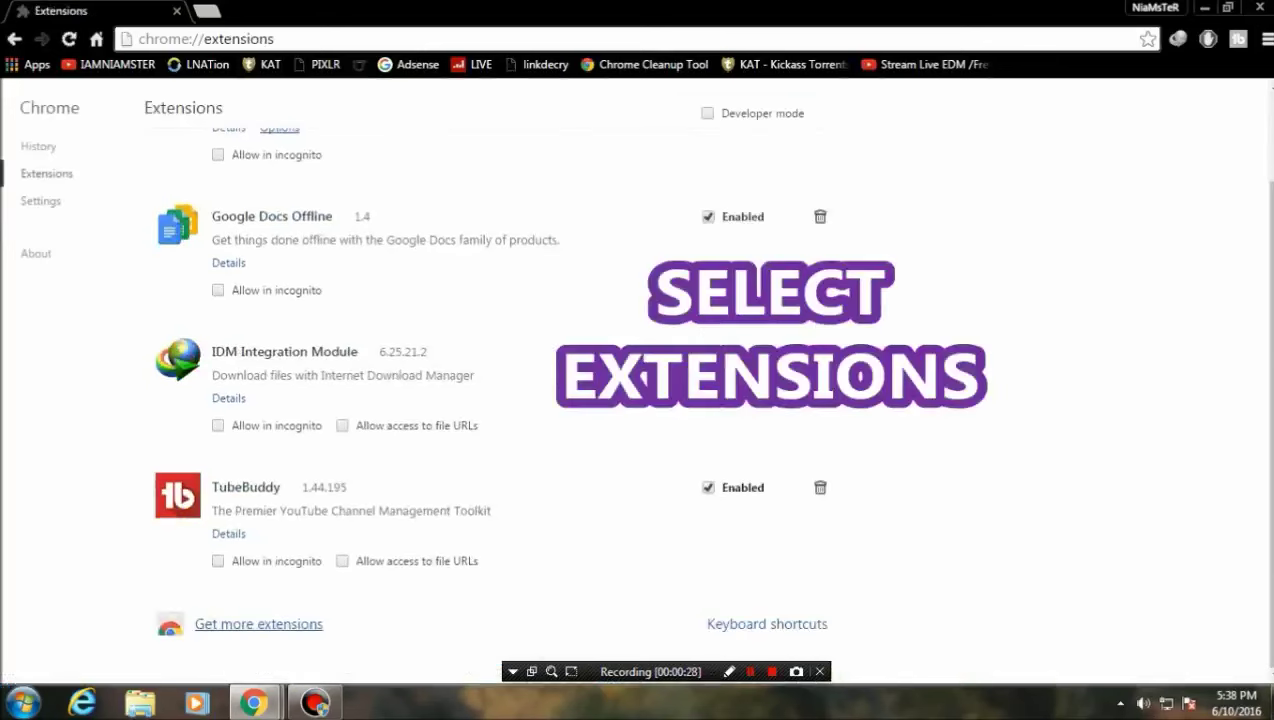
{"action": "left_click", "coordinate": [708, 487]}
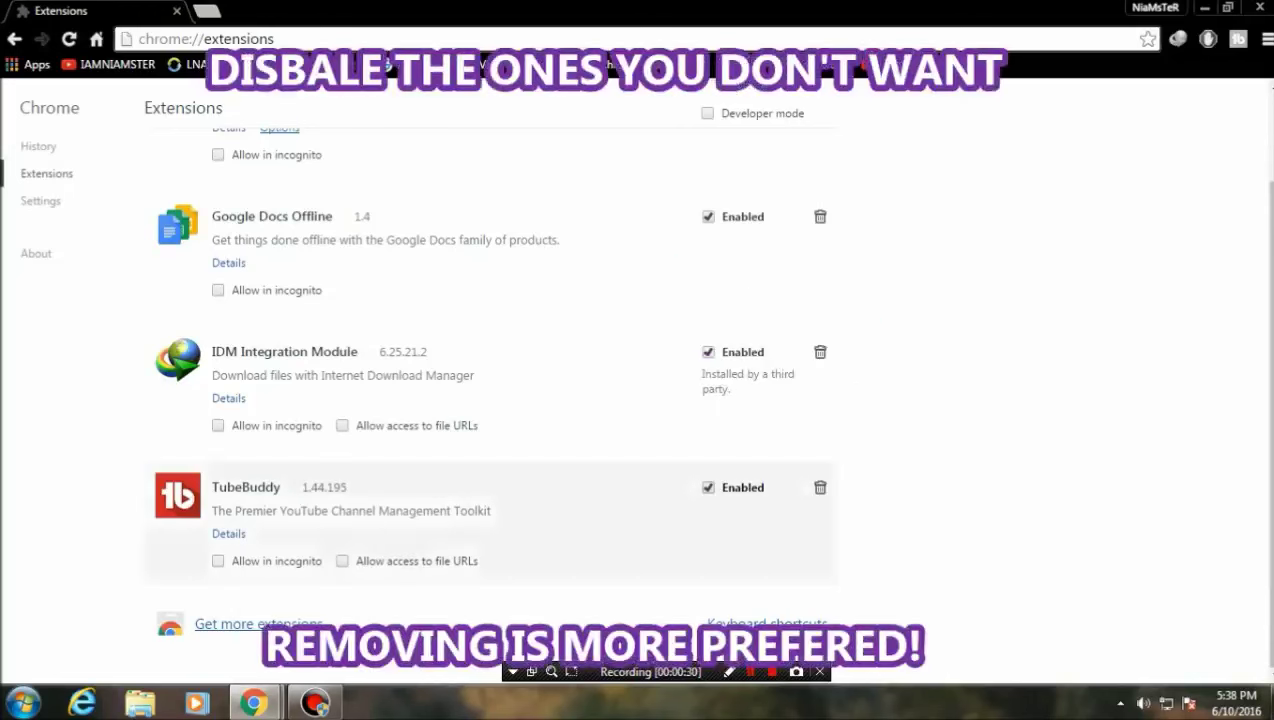
{"action": "scroll", "coordinate": [490, 400], "scroll_direction": "up", "scroll_amount": 1}
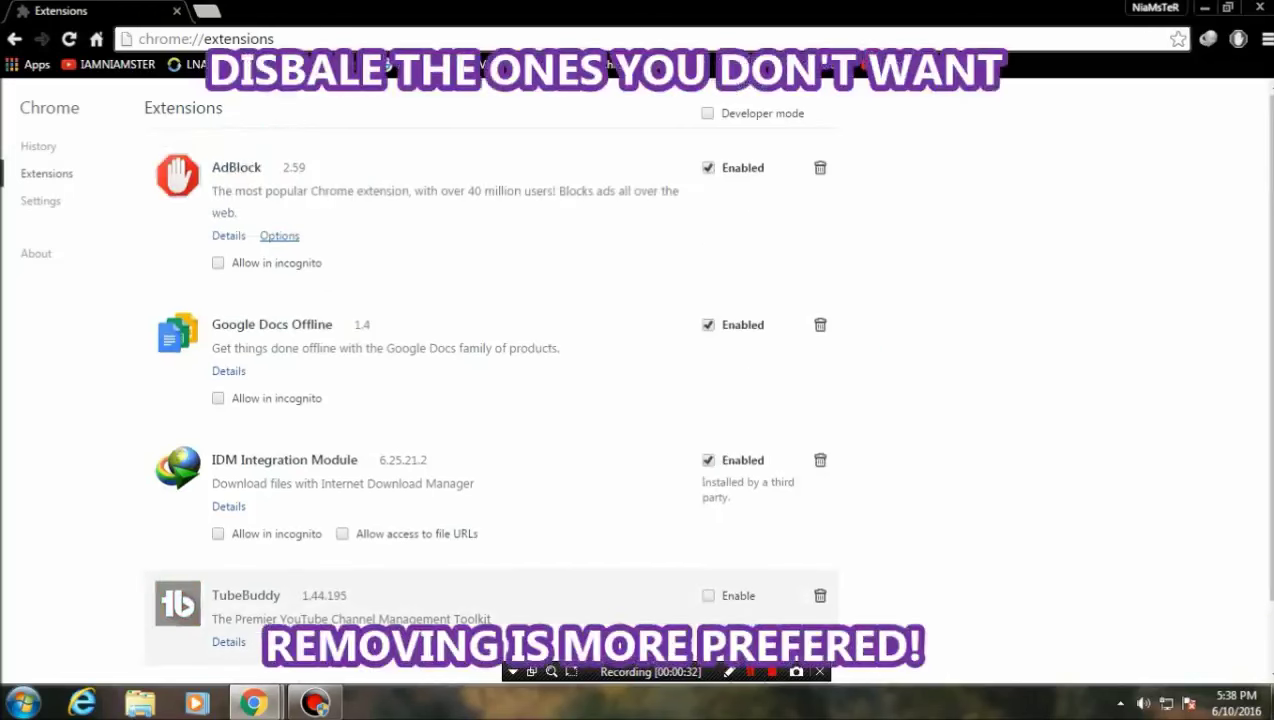
{"action": "left_click", "coordinate": [818, 322]}
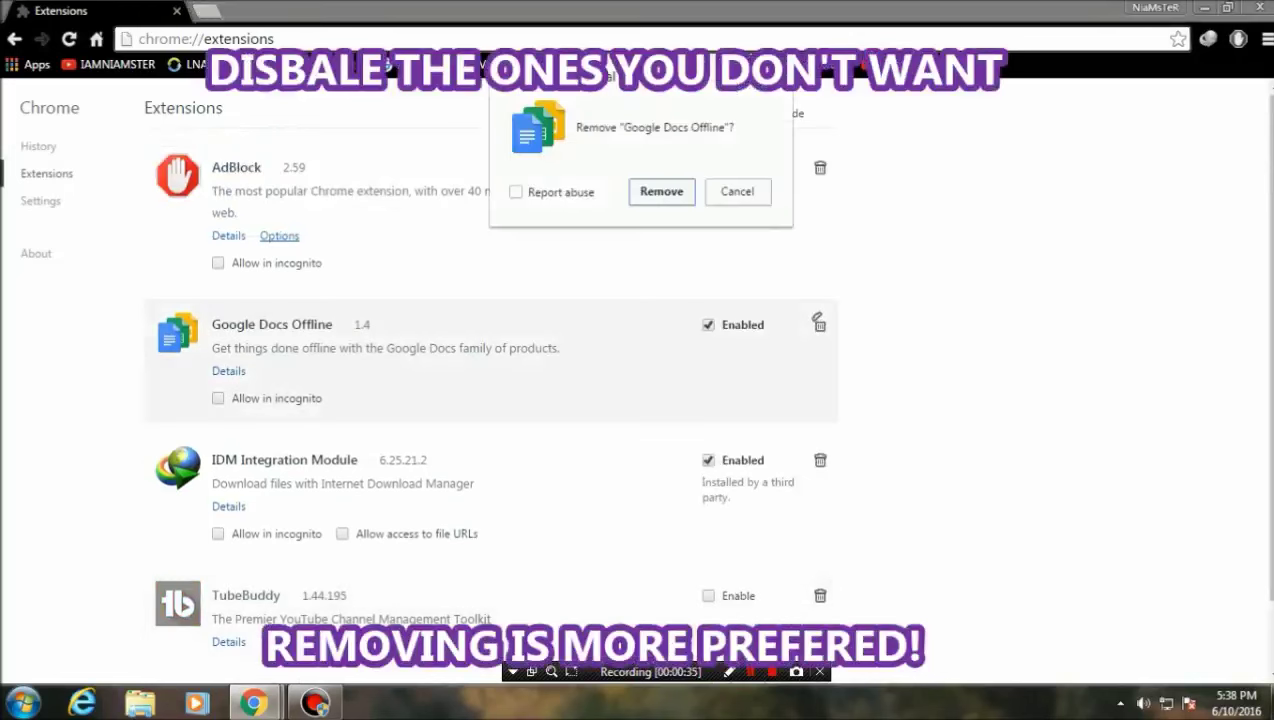
{"action": "key", "text": "Return"}
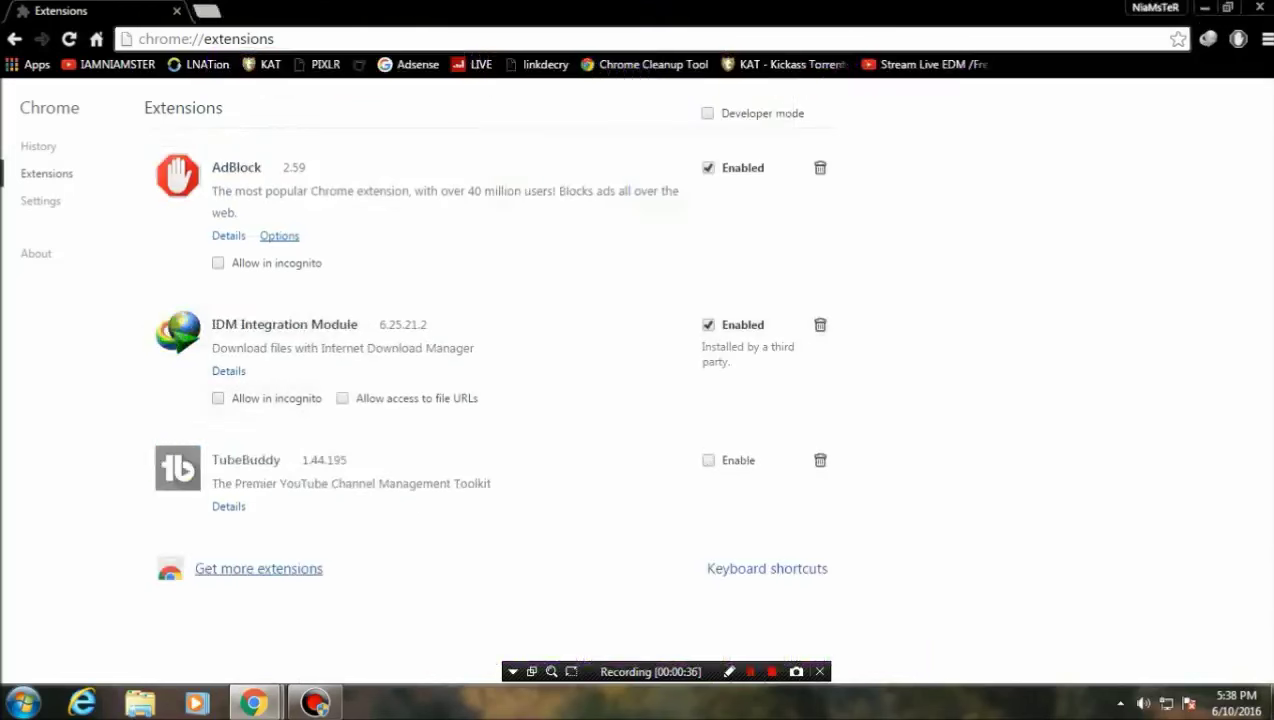
{"action": "left_click", "coordinate": [708, 167]}
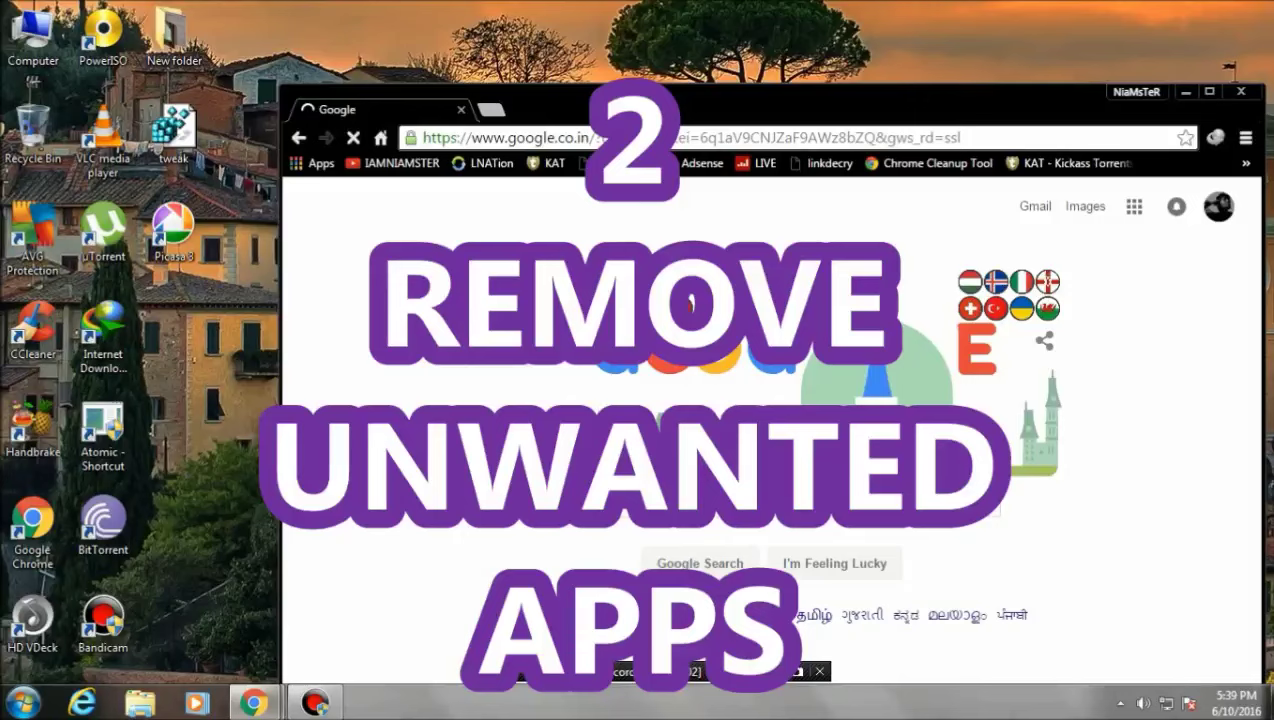
Maximize the browser window and remove the Theme Creator app from the Chrome apps page.
{"action": "left_click", "coordinate": [1209, 91]}
{"action": "left_click", "coordinate": [1198, 107]}
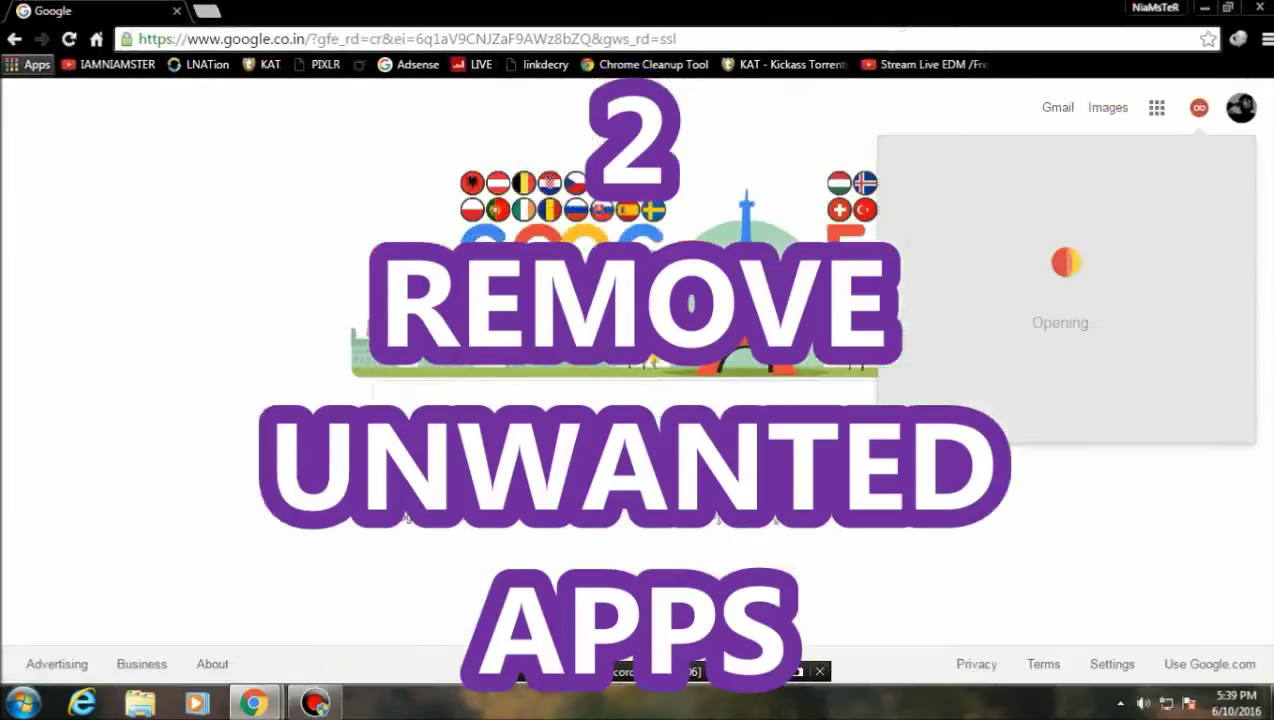
{"action": "left_click", "coordinate": [37, 64]}
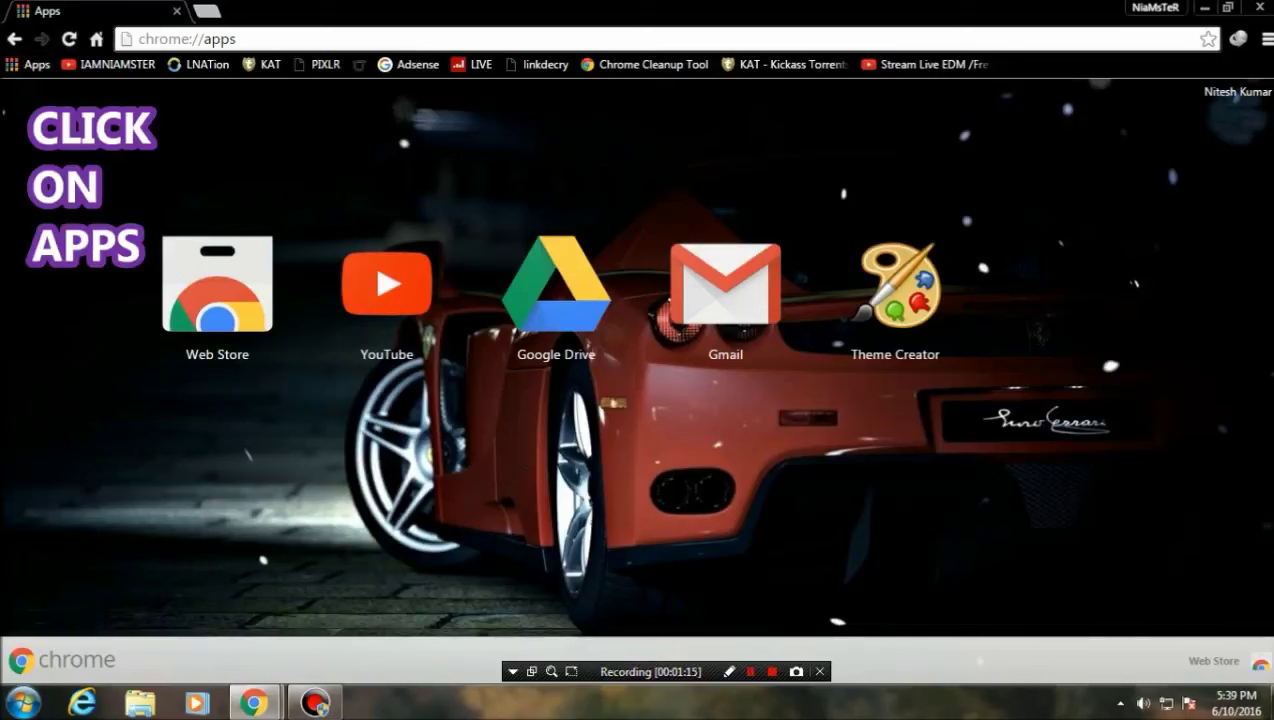
{"action": "right_click", "coordinate": [918, 300]}
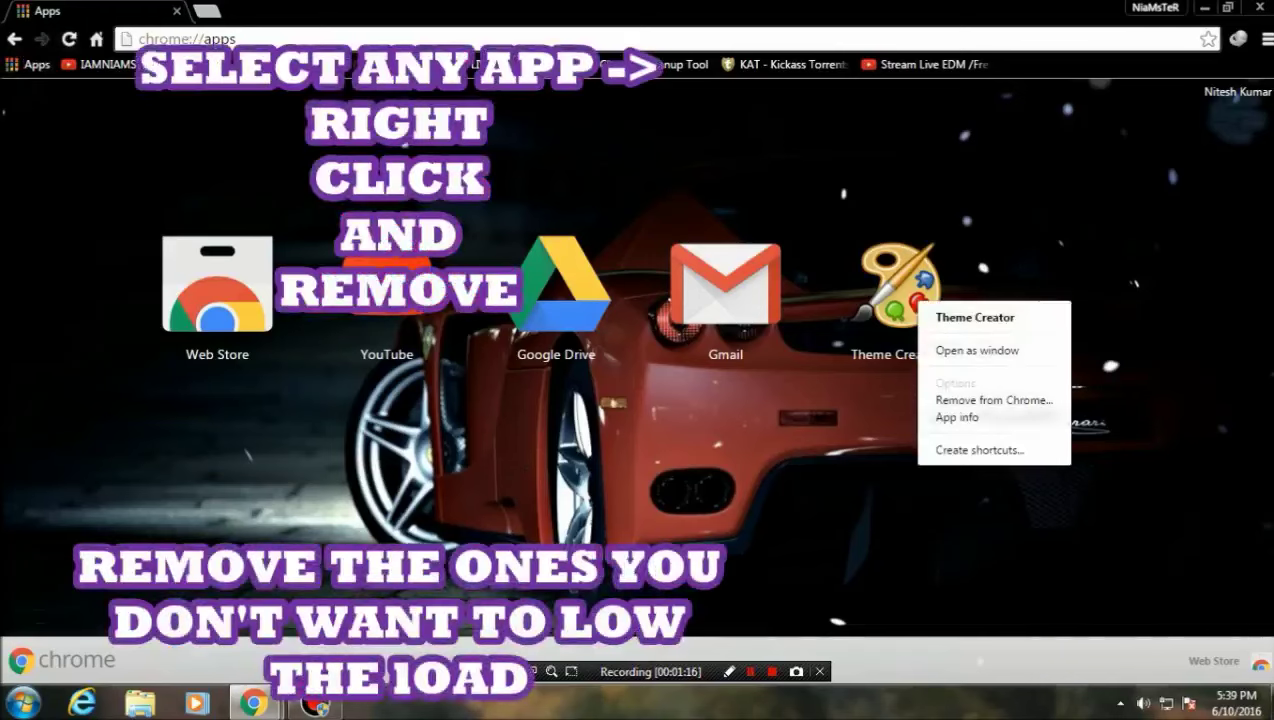
{"action": "left_click", "coordinate": [994, 400]}
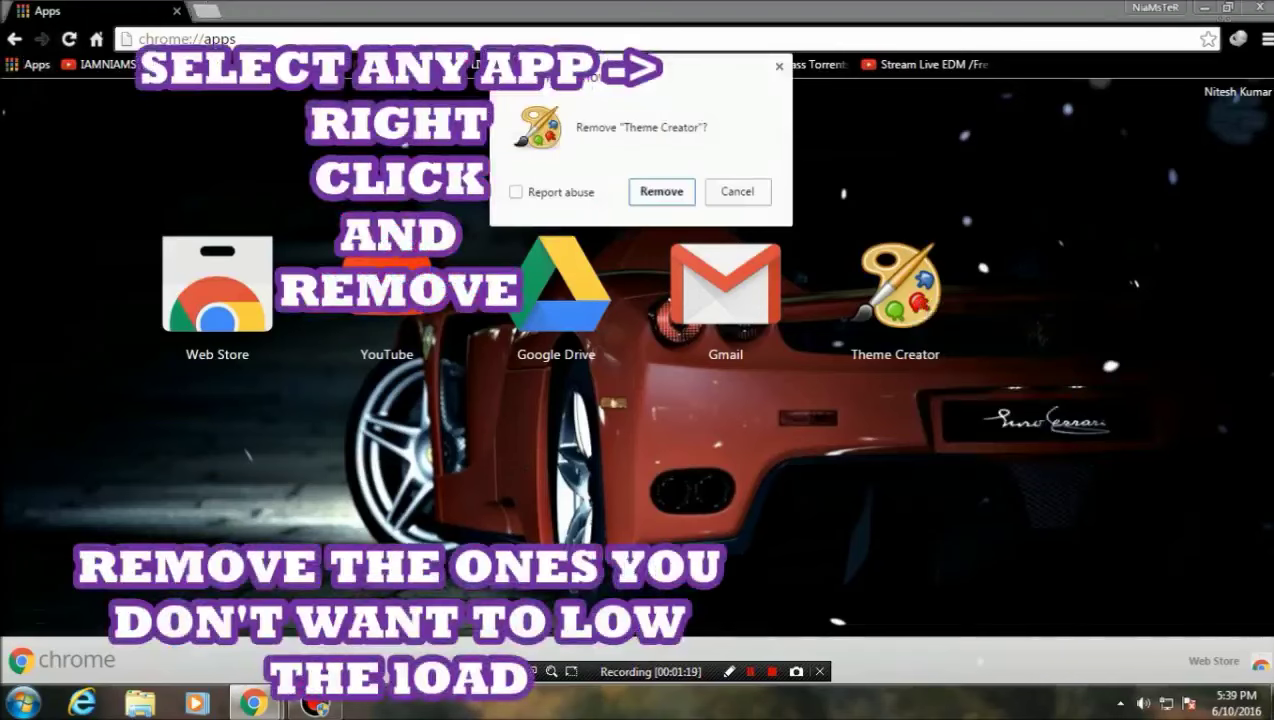
{"action": "key", "text": "Return"}
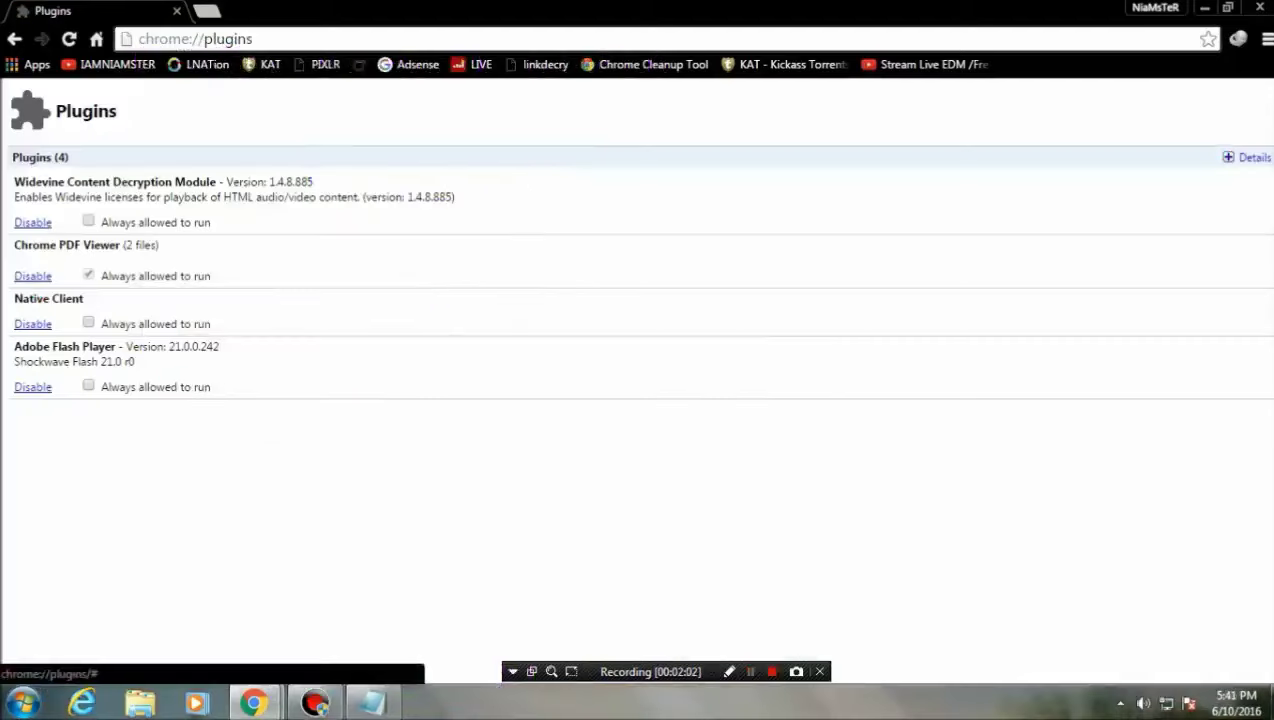
Disable the Native Client plugin on the chrome://plugins page.
{"action": "left_click", "coordinate": [32, 323]}
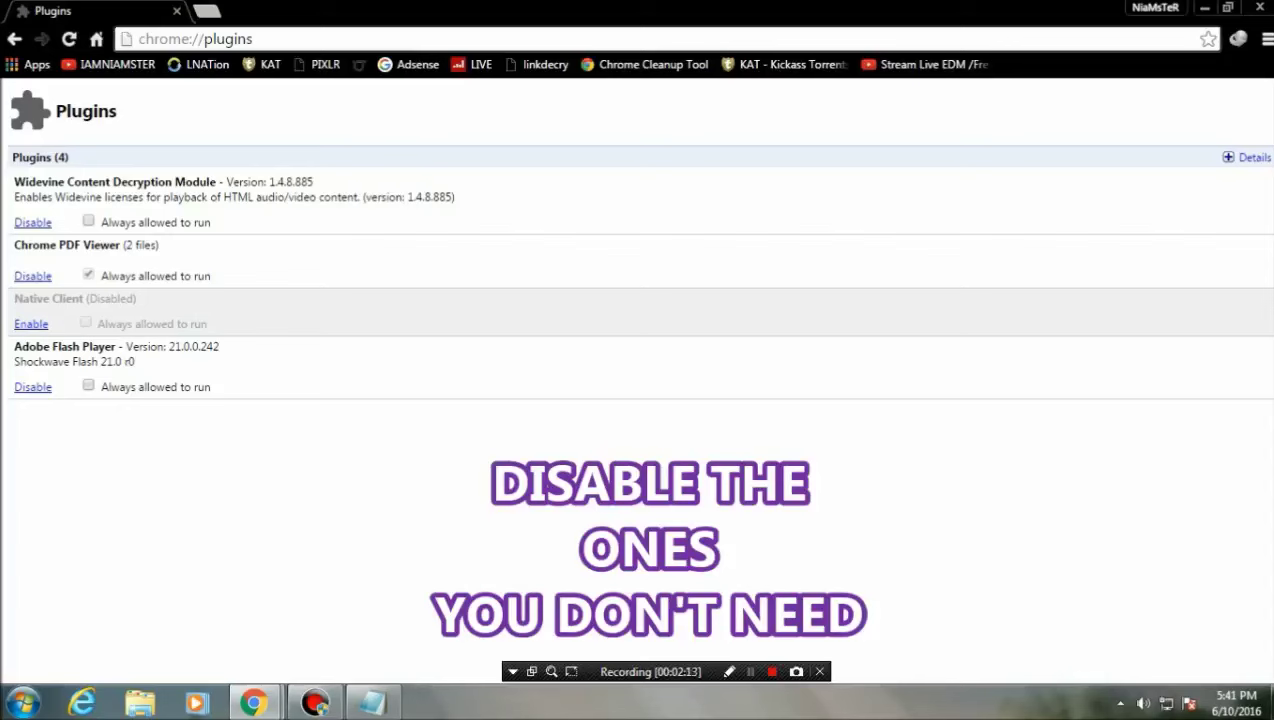
{"action": "left_click", "coordinate": [1269, 700]}
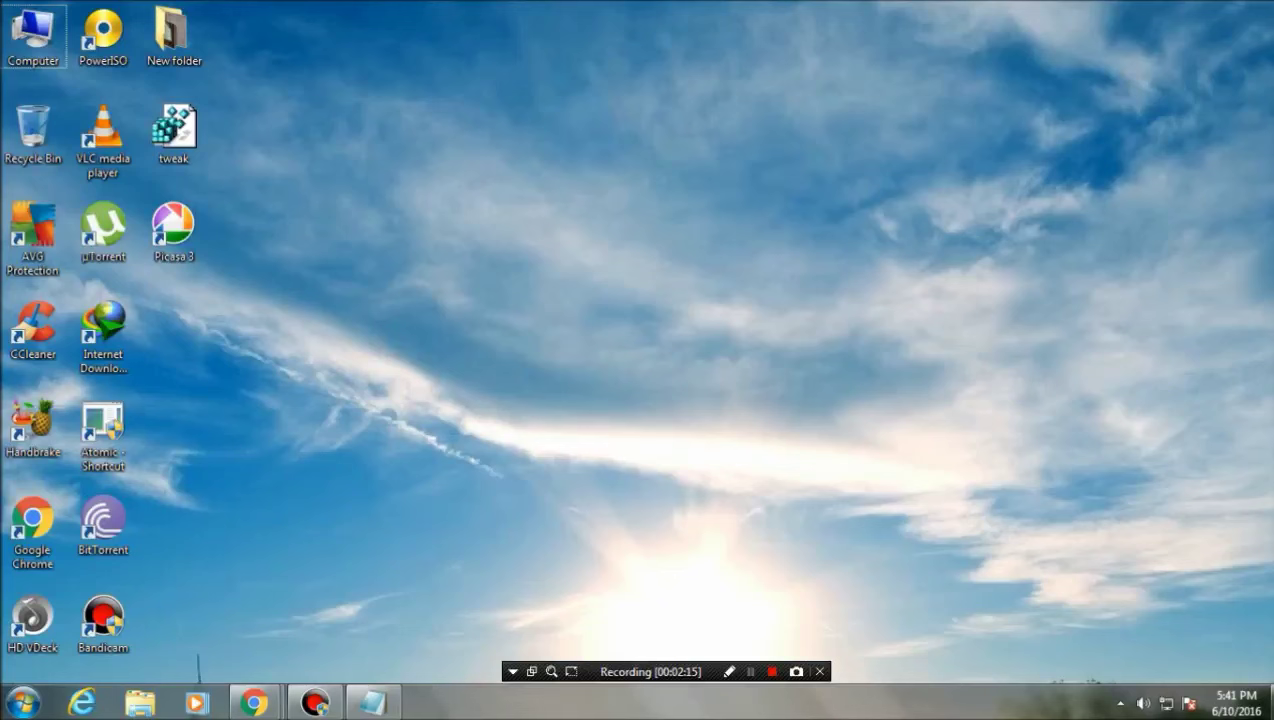
{"action": "right_click", "coordinate": [711, 369]}
{"action": "left_click", "coordinate": [761, 421]}
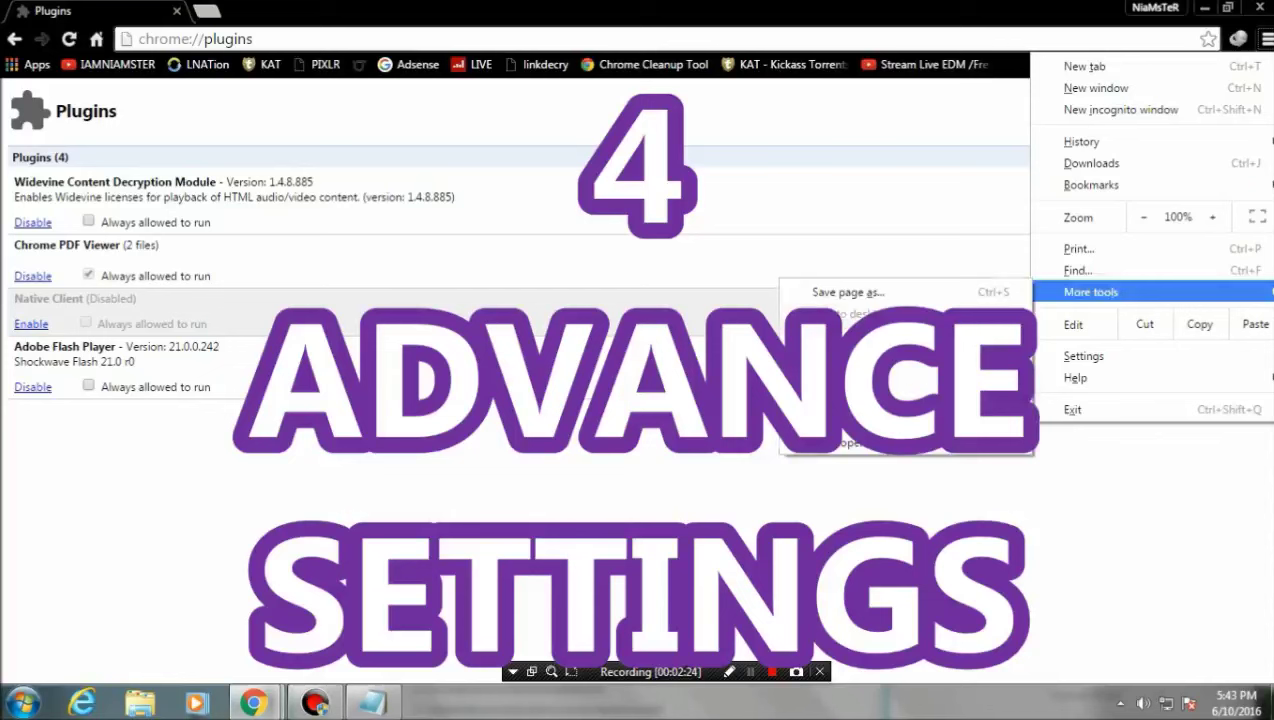
Open the browser settings, expand the advanced settings and review the Privacy options.
{"action": "left_click", "coordinate": [1083, 356]}
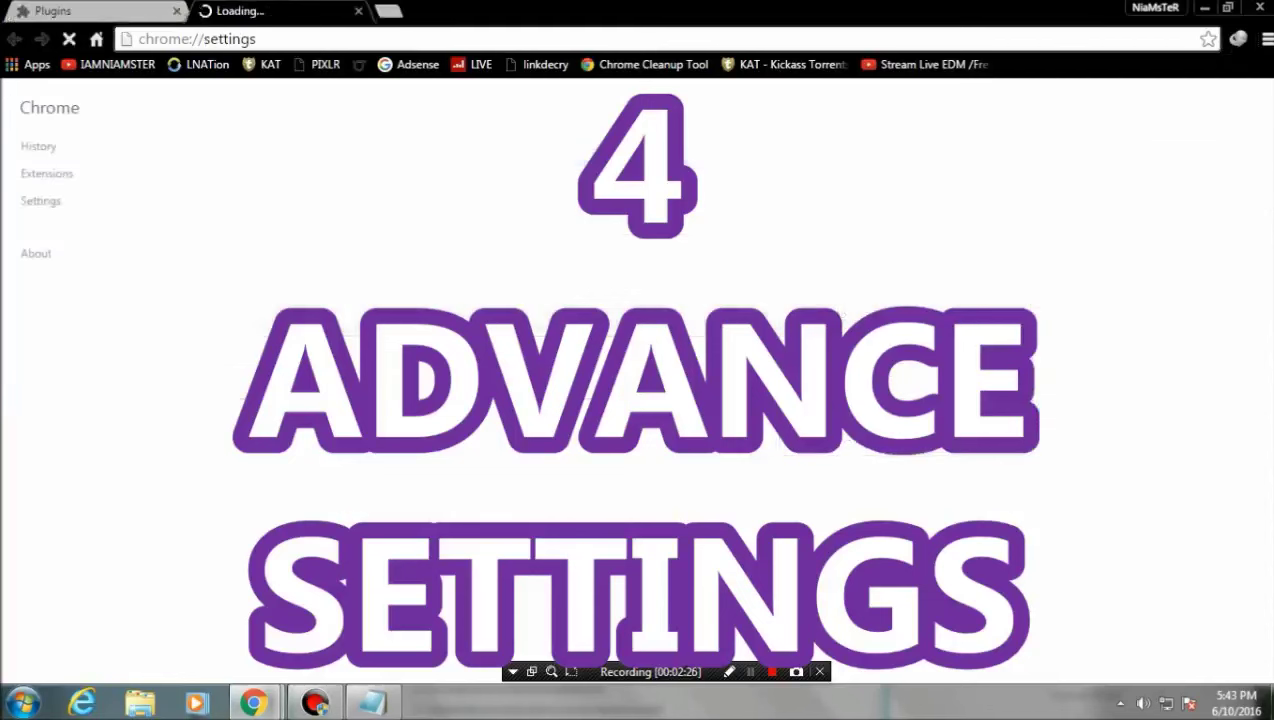
{"action": "scroll", "coordinate": [640, 400], "scroll_direction": "down", "scroll_amount": 2}
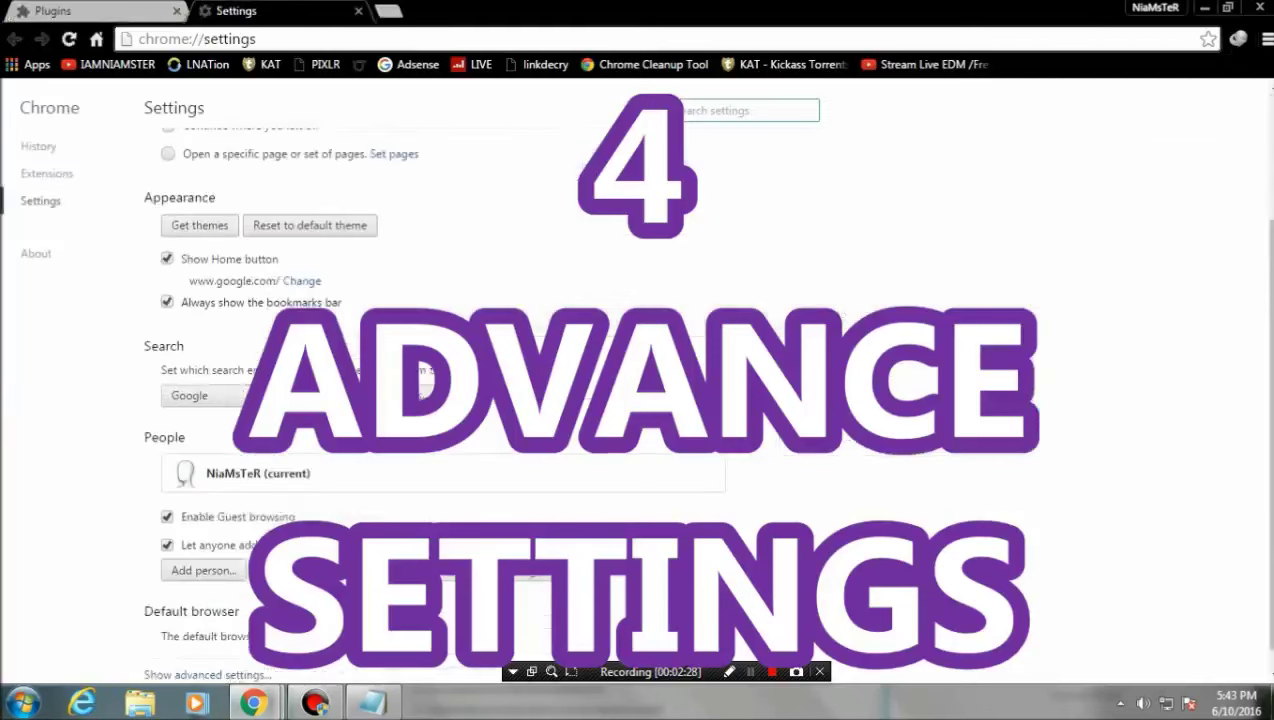
{"action": "mouse_move", "coordinate": [315, 703]}
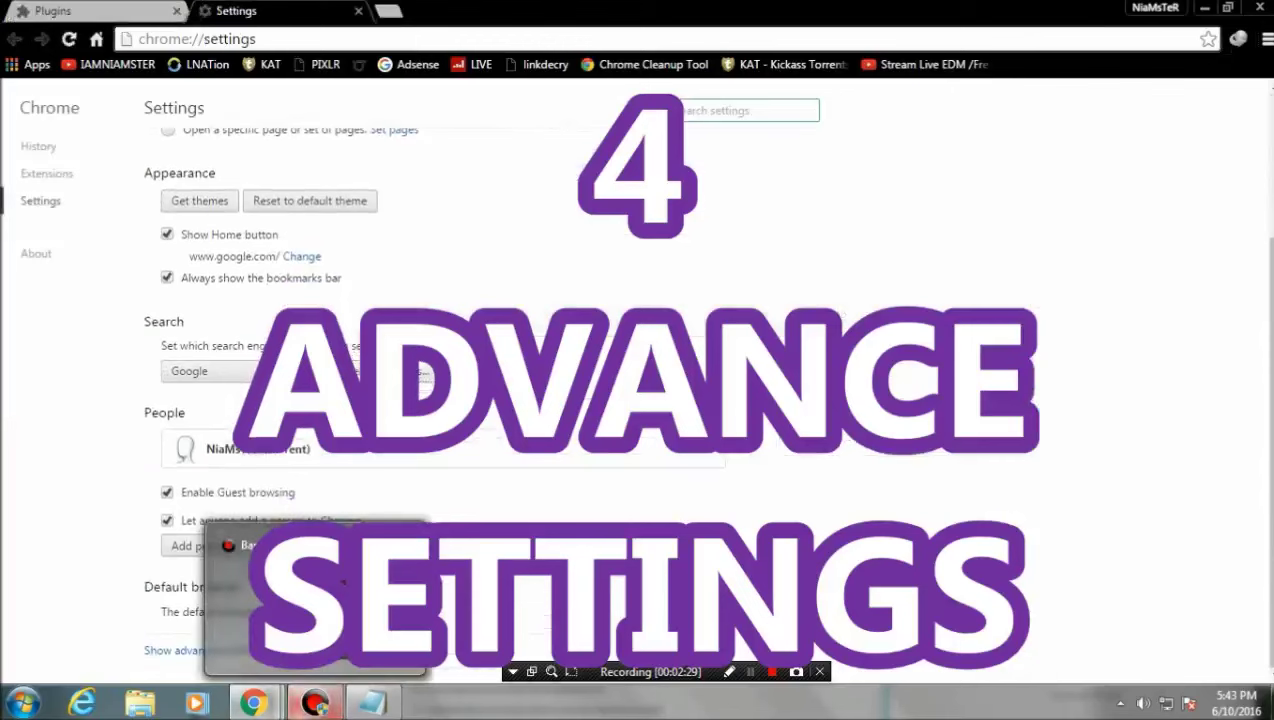
{"action": "left_click", "coordinate": [180, 650]}
{"action": "scroll", "coordinate": [180, 650], "scroll_direction": "down", "scroll_amount": 3}
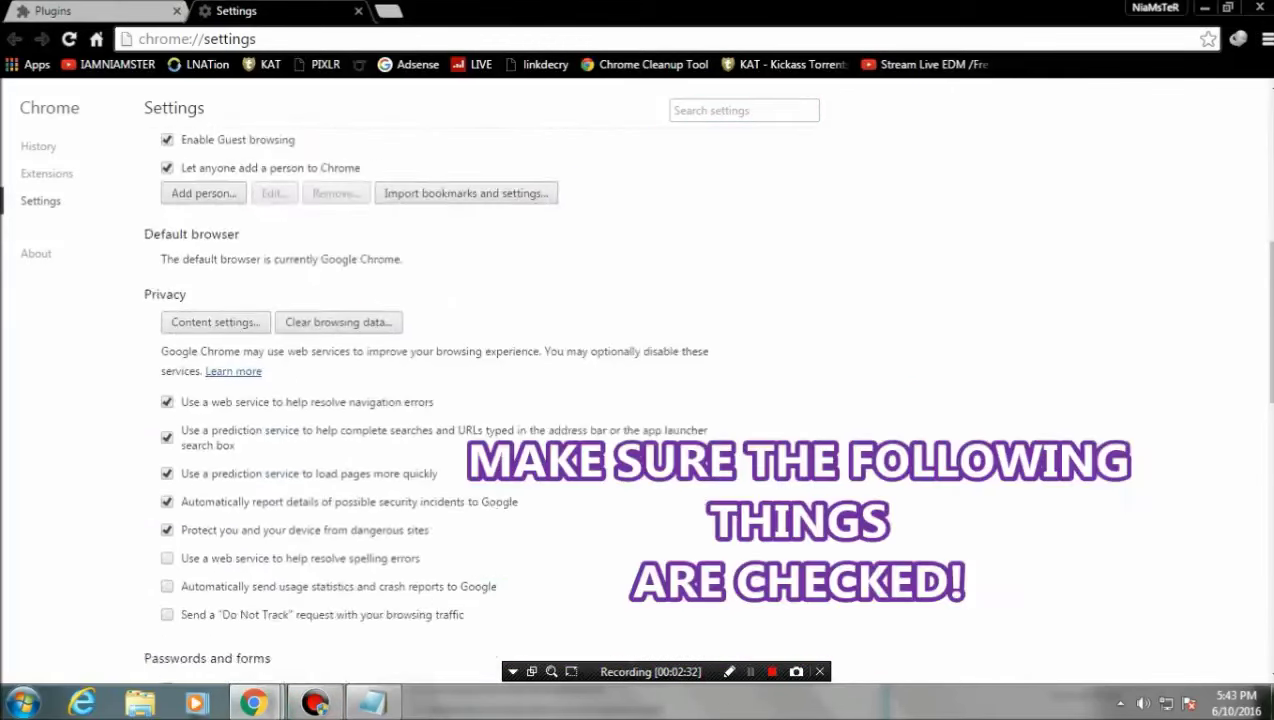
{"action": "scroll", "coordinate": [640, 400], "scroll_direction": "down", "scroll_amount": 2}
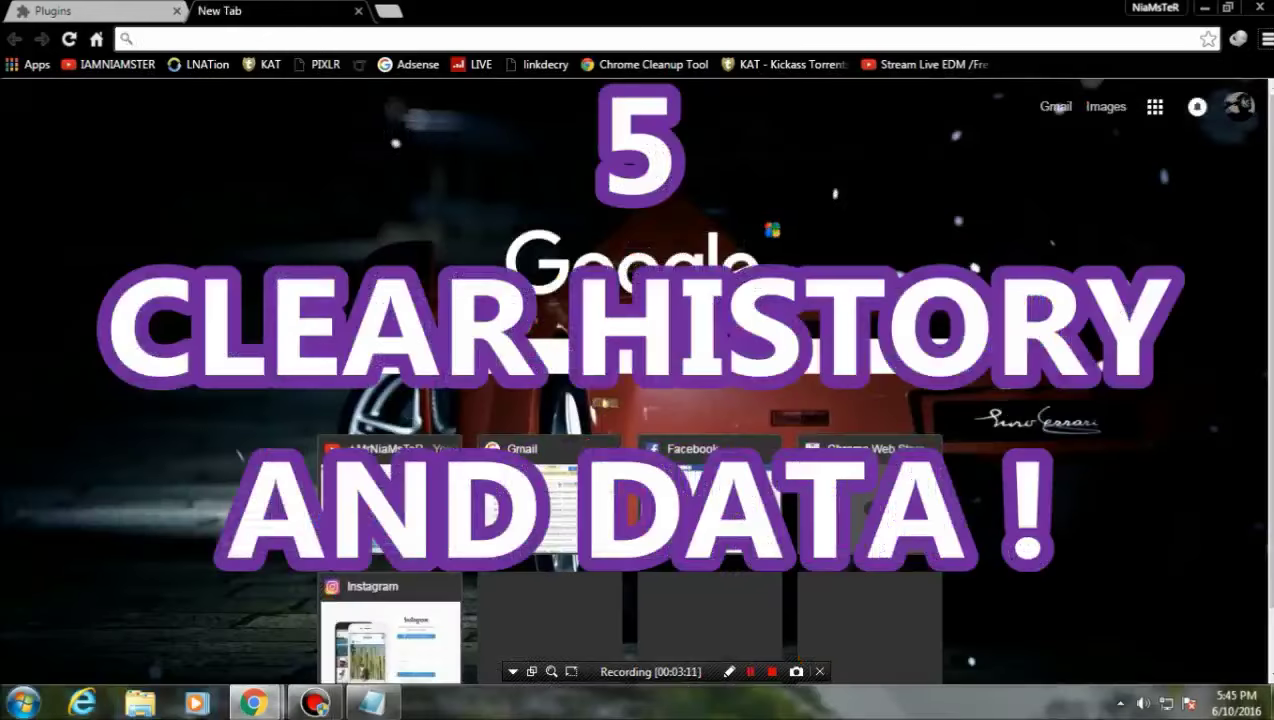
Open the browsing history page and bring up the Clear browsing data dialog.
{"action": "left_click", "coordinate": [1265, 39]}
{"action": "left_click", "coordinate": [1265, 39]}
{"action": "left_click", "coordinate": [1265, 39]}
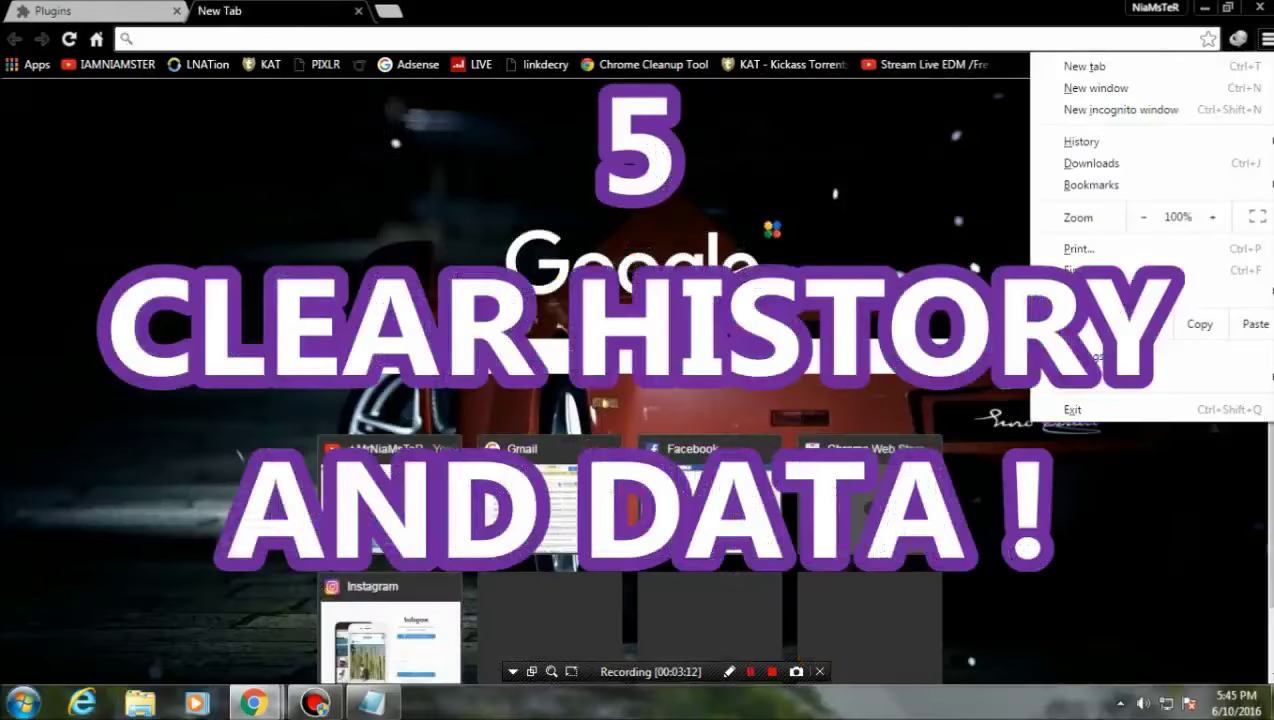
{"action": "left_click", "coordinate": [1265, 39]}
{"action": "left_click", "coordinate": [1263, 38]}
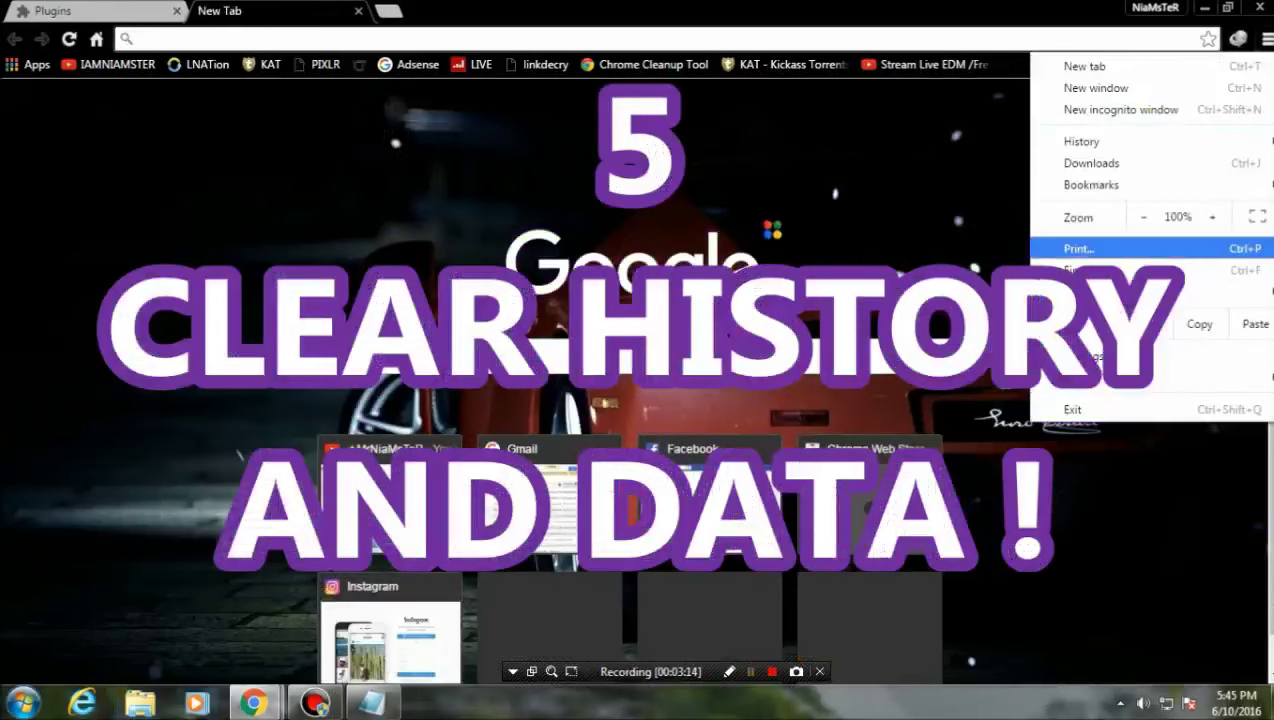
{"action": "left_click", "coordinate": [1100, 356]}
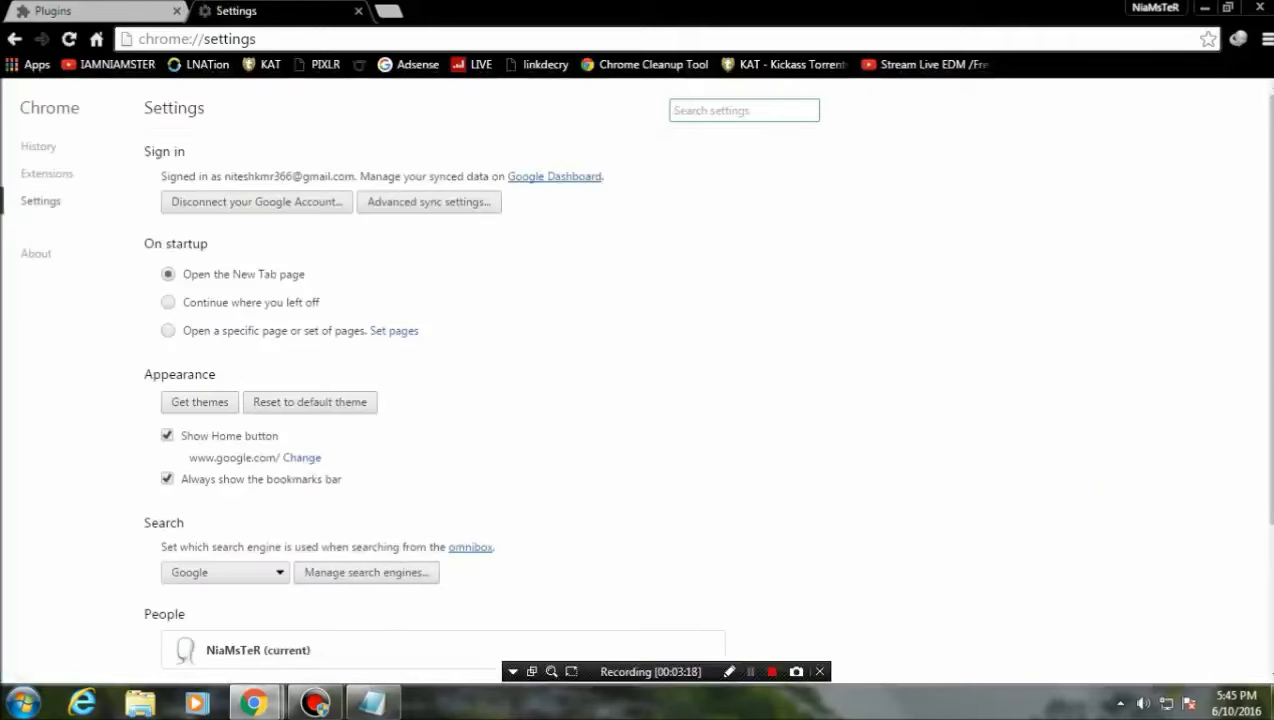
{"action": "key", "text": "ctrl+h"}
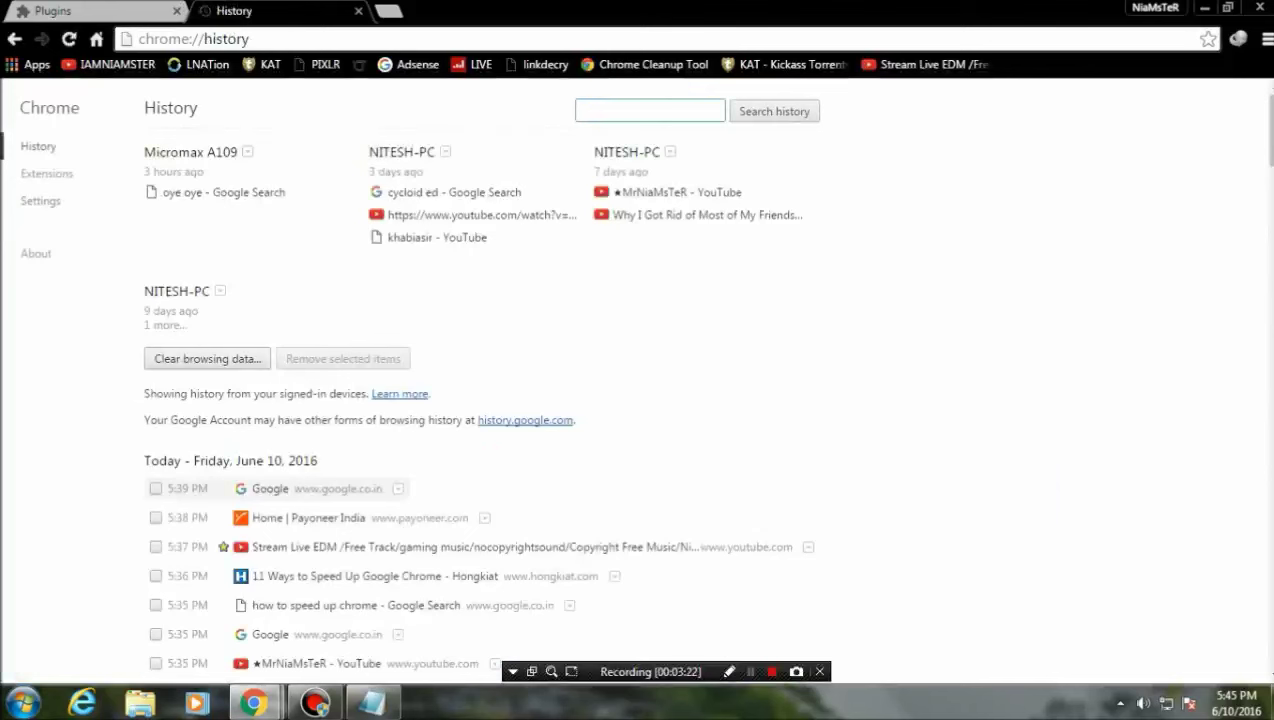
{"action": "key", "text": "ctrl+shift+Delete"}
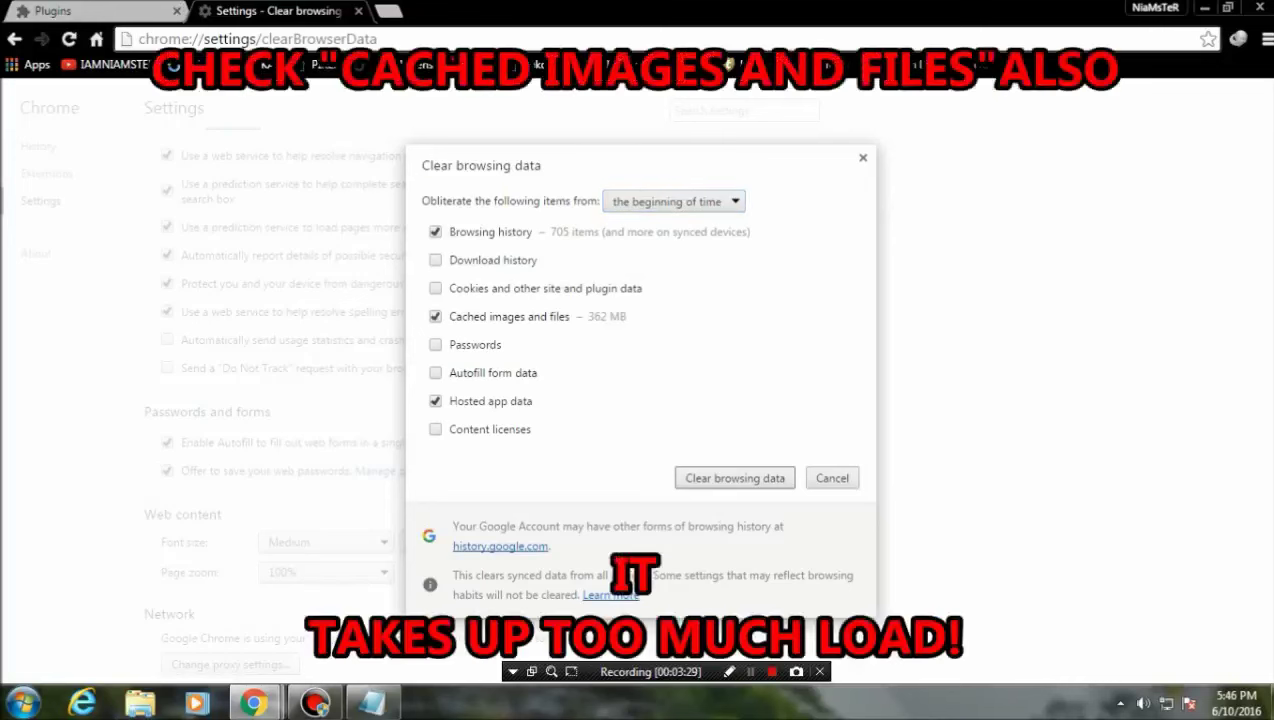
Add content licenses and download history to the selected items and clear the browsing data from the beginning of time.
{"action": "left_click", "coordinate": [435, 429]}
{"action": "left_click", "coordinate": [435, 260]}
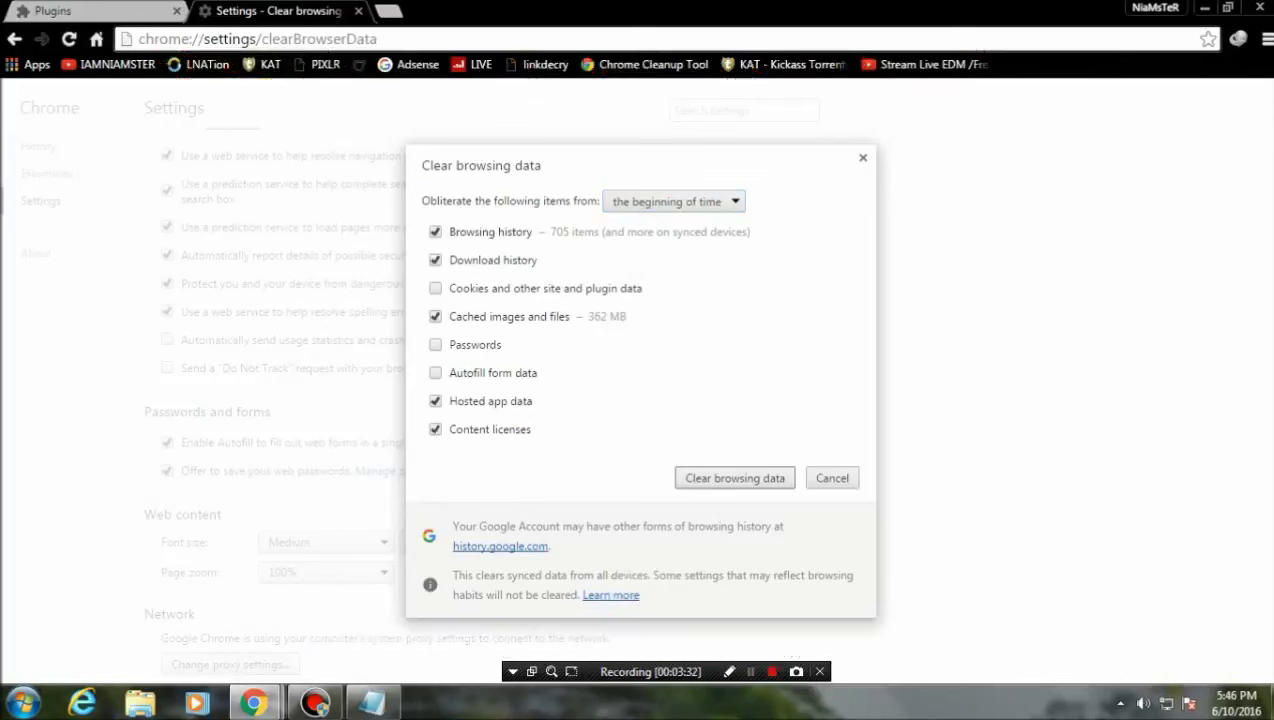
{"action": "left_click", "coordinate": [735, 478]}
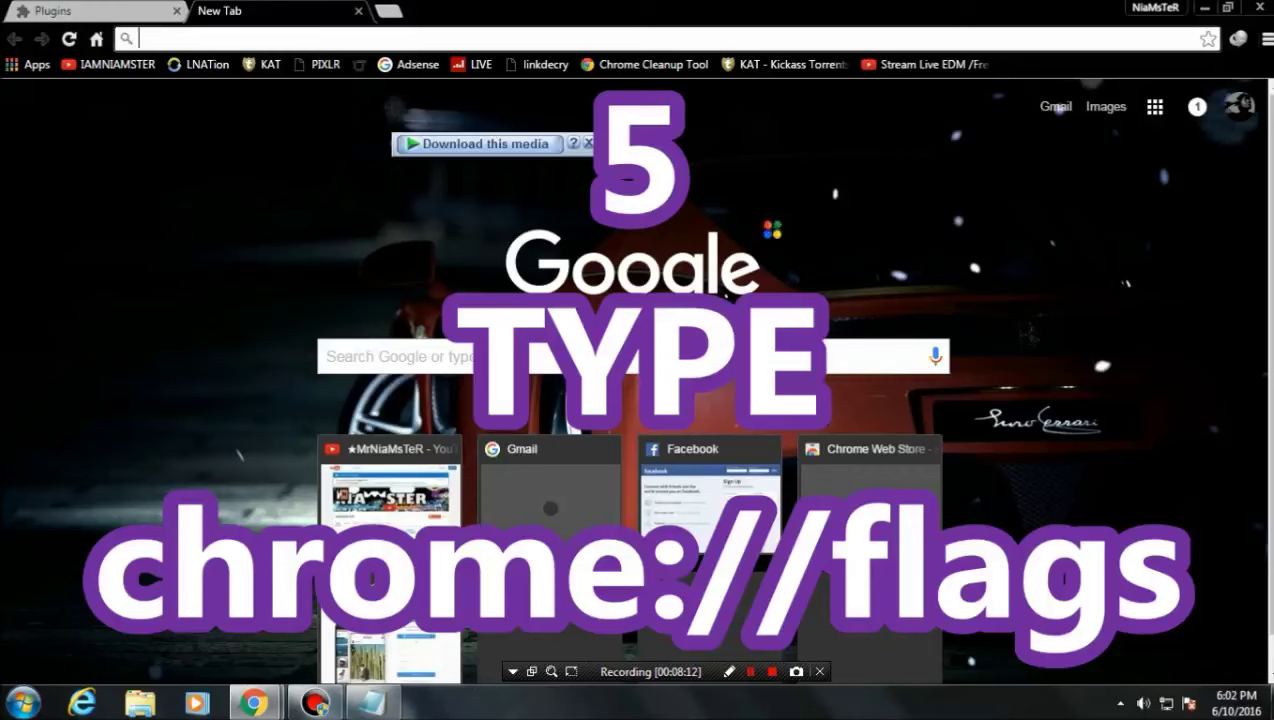
Open the chrome://flags page in the current tab.
{"action": "type", "text": "chrome://flags/"}
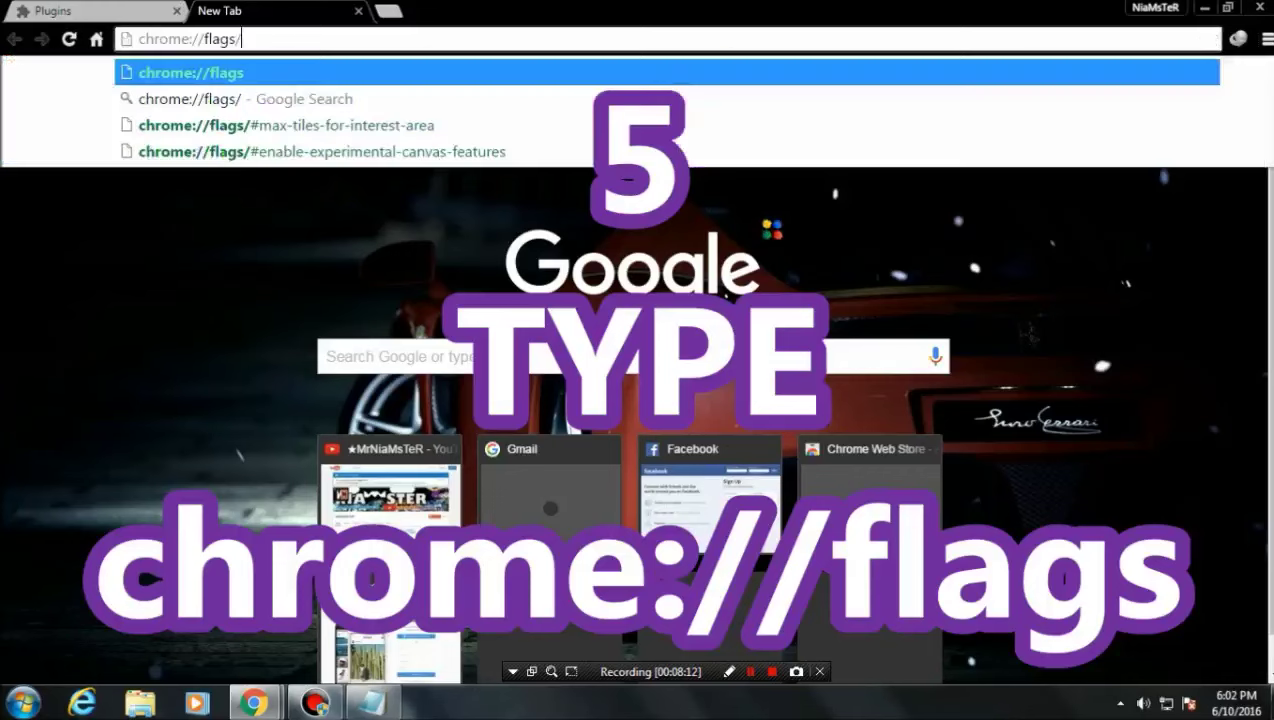
{"action": "key", "text": "Return"}
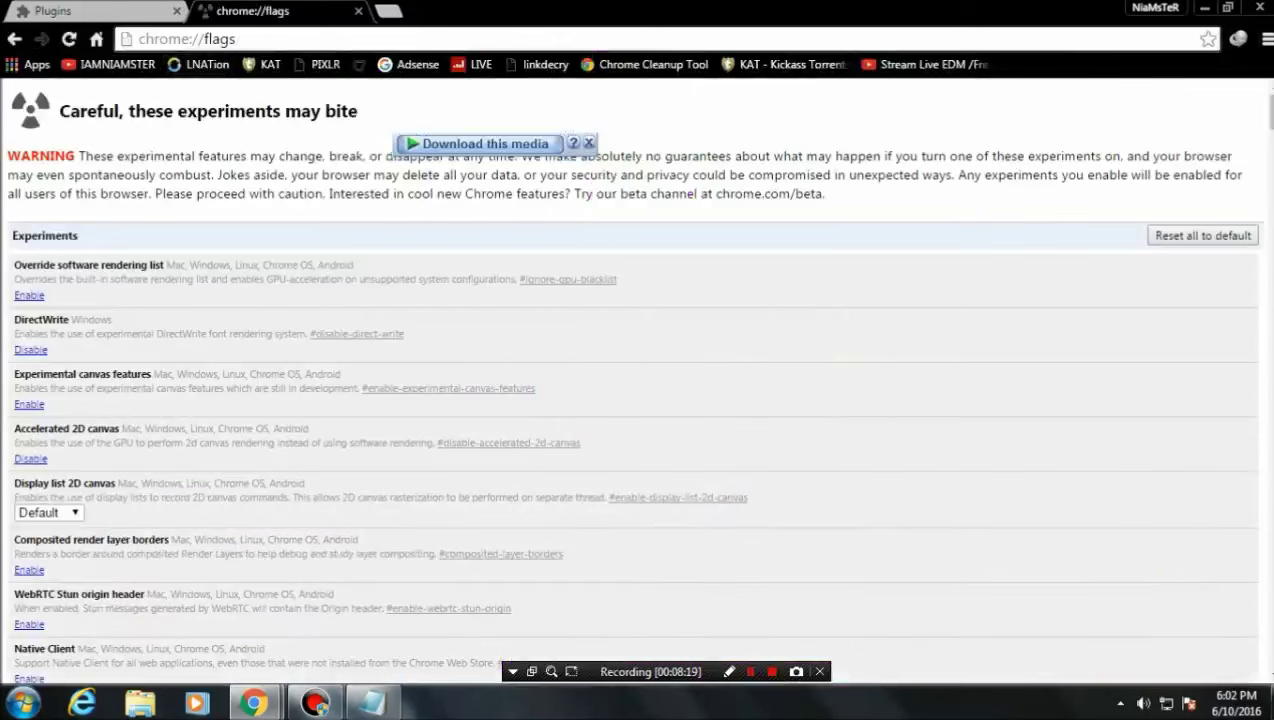
Search the flags page for "fast" and enable the Fast tab/window close experiment.
{"action": "scroll", "coordinate": [637, 400], "scroll_direction": "down", "scroll_amount": 1}
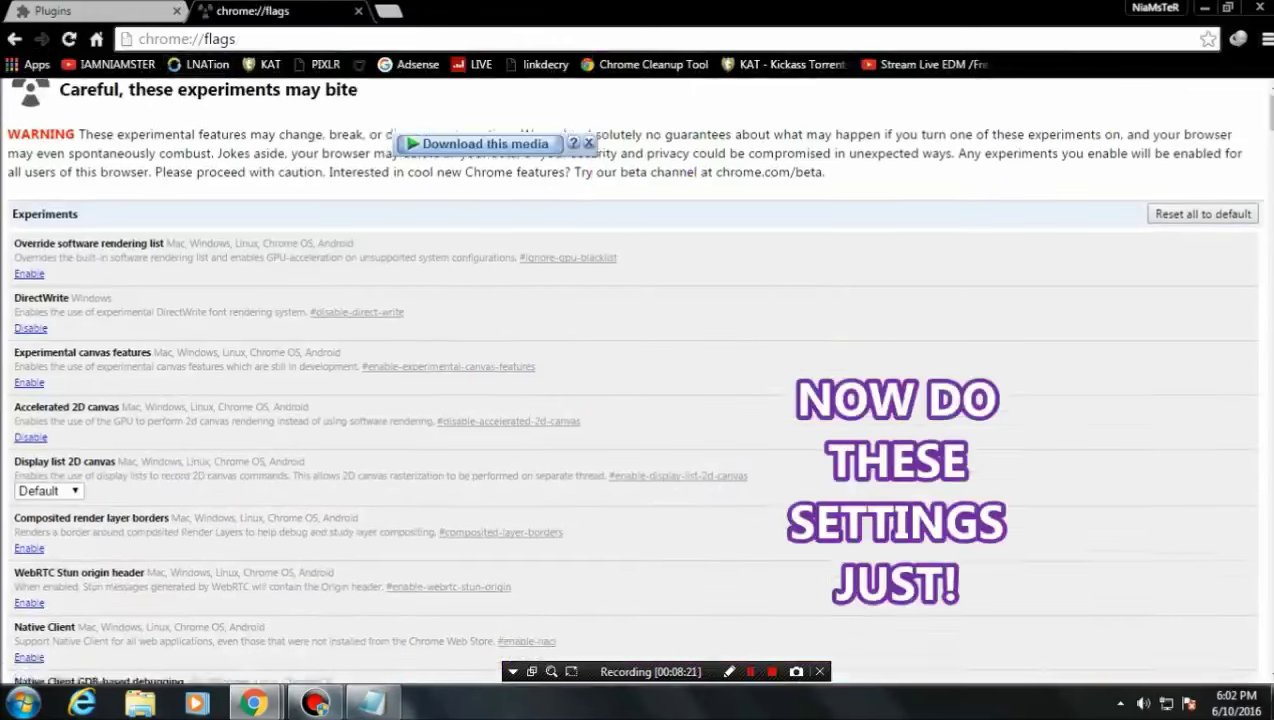
{"action": "scroll", "coordinate": [637, 400], "scroll_direction": "up", "scroll_amount": 1}
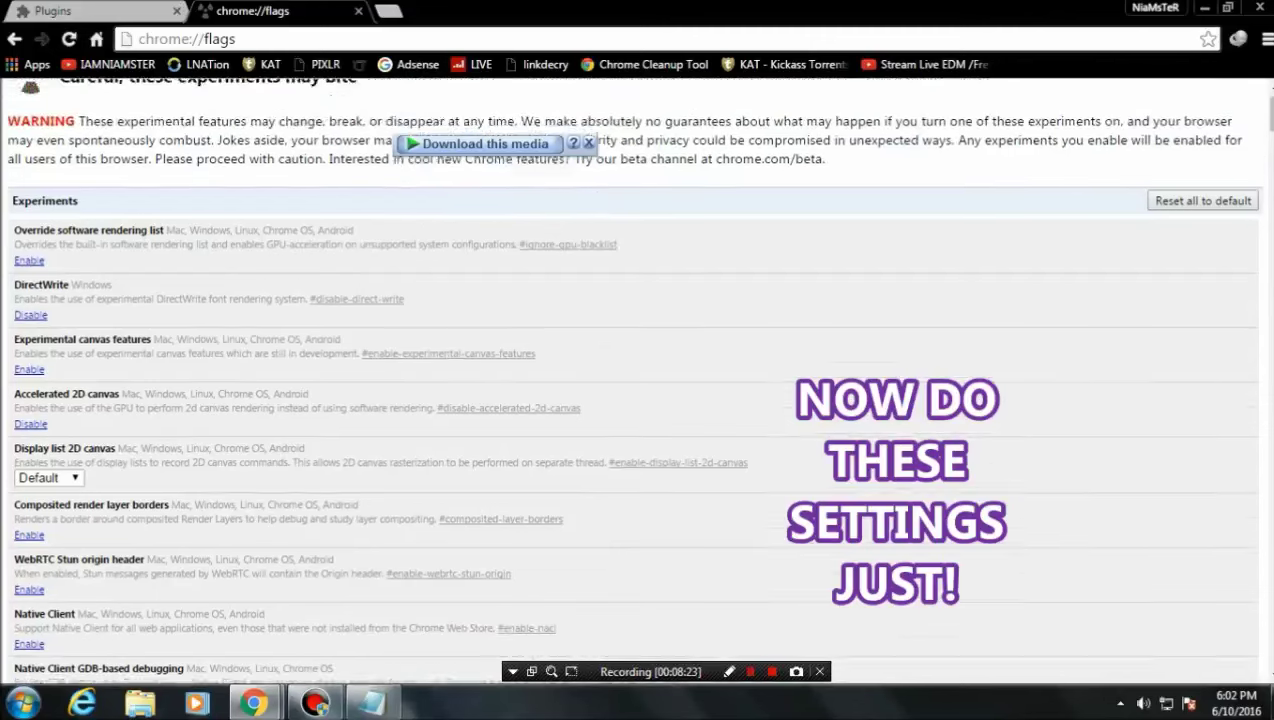
{"action": "key", "text": "ctrl+f"}
{"action": "type", "text": "fast"}
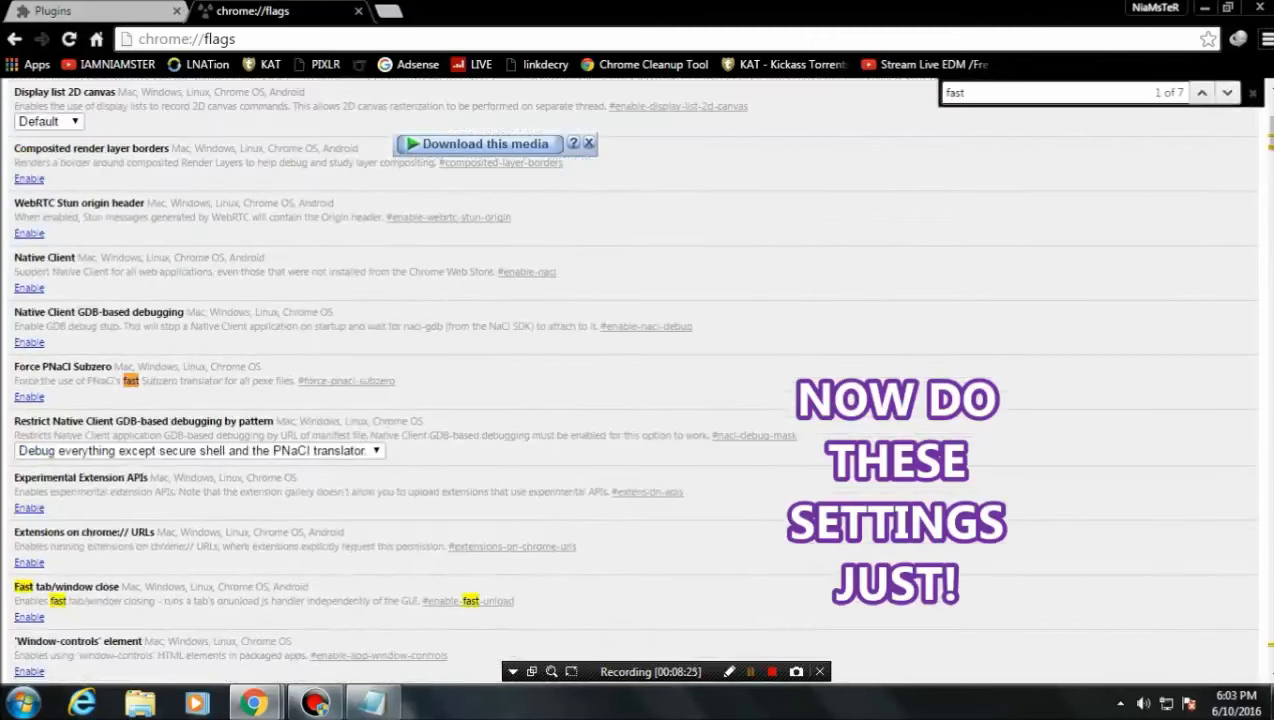
{"action": "scroll", "coordinate": [637, 400], "scroll_direction": "down", "scroll_amount": 1}
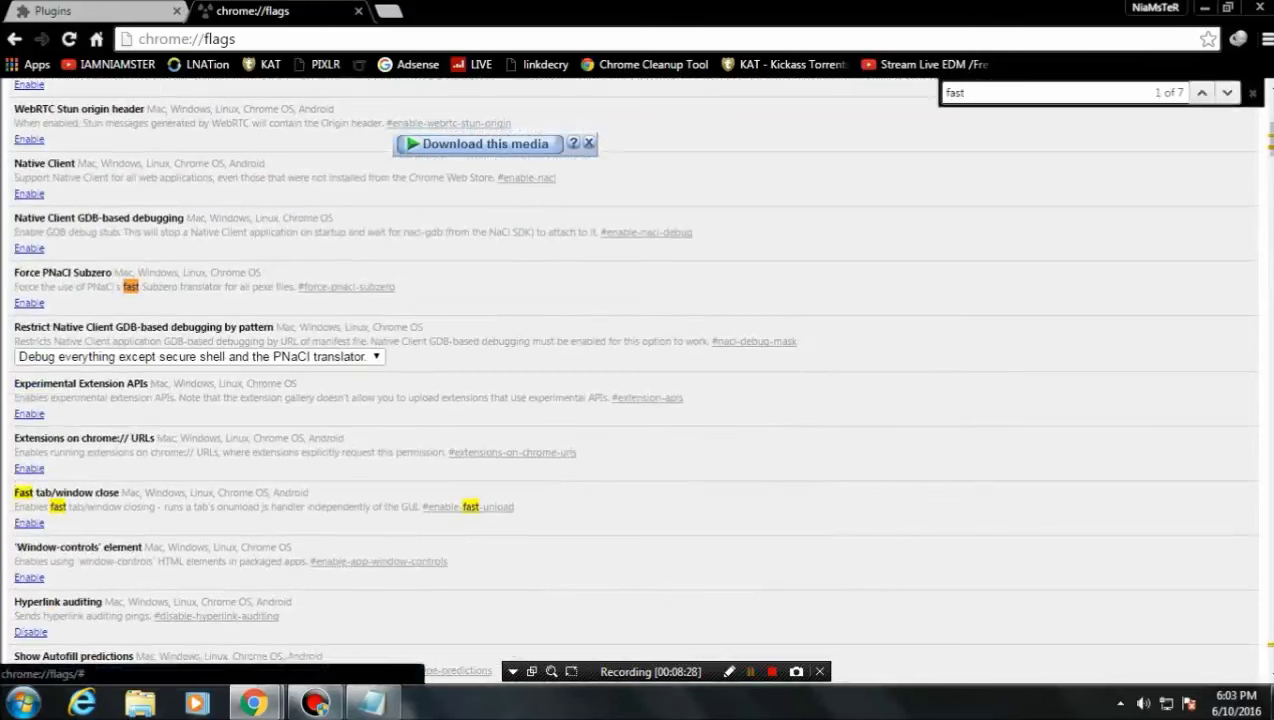
{"action": "left_click", "coordinate": [29, 523]}
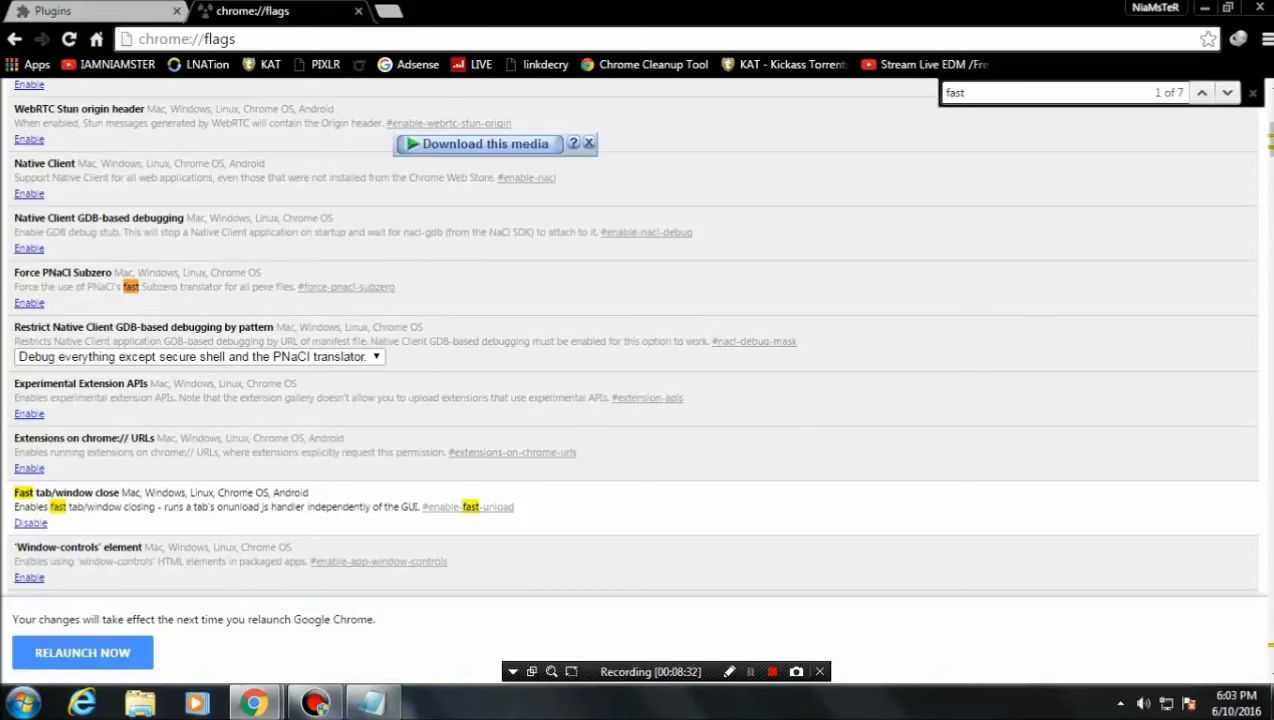
Search the flags for "canvas" and enable Experimental canvas features.
{"action": "scroll", "coordinate": [636, 340], "scroll_direction": "down", "scroll_amount": 4}
{"action": "key", "text": "ctrl+f"}
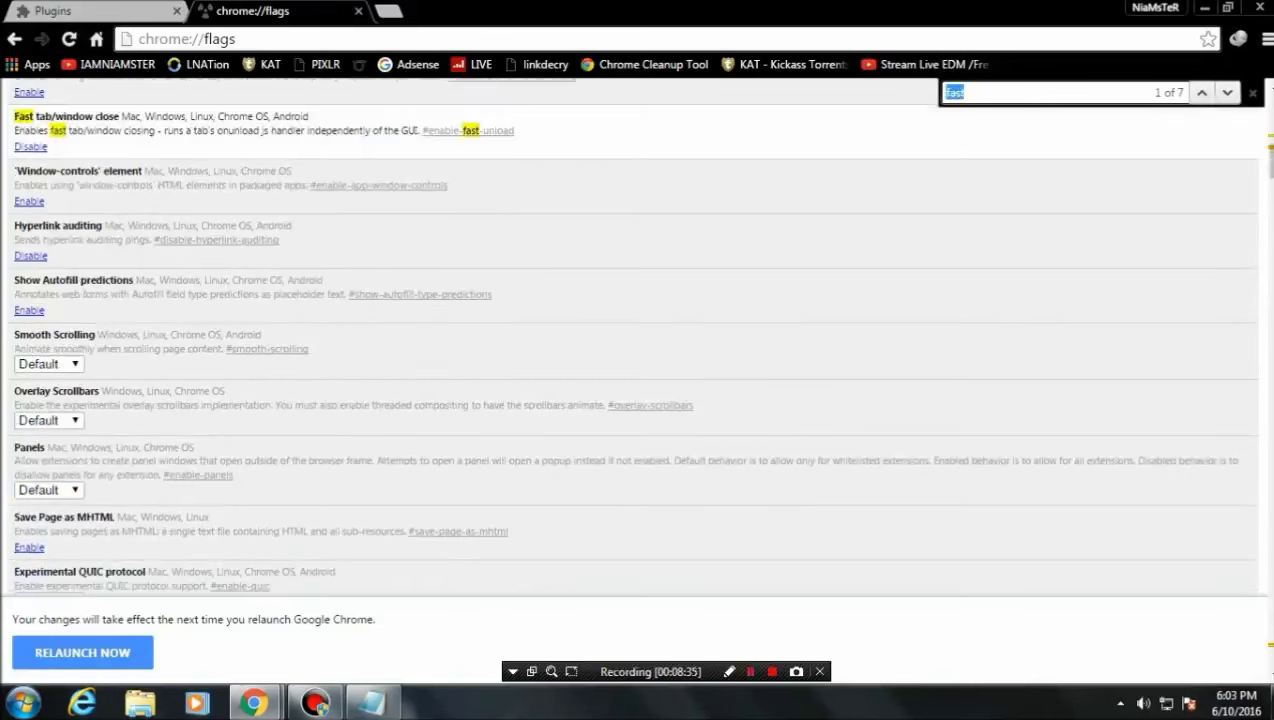
{"action": "type", "text": "canvas"}
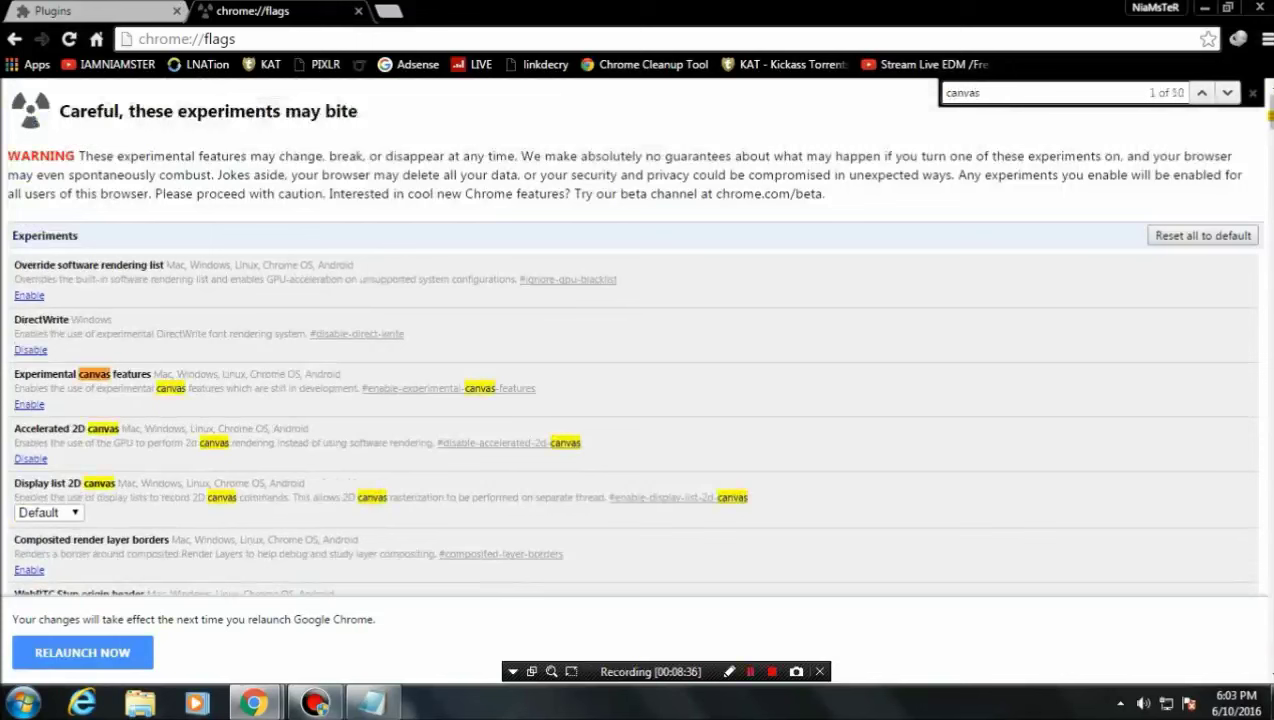
{"action": "triple_click", "coordinate": [177, 374]}
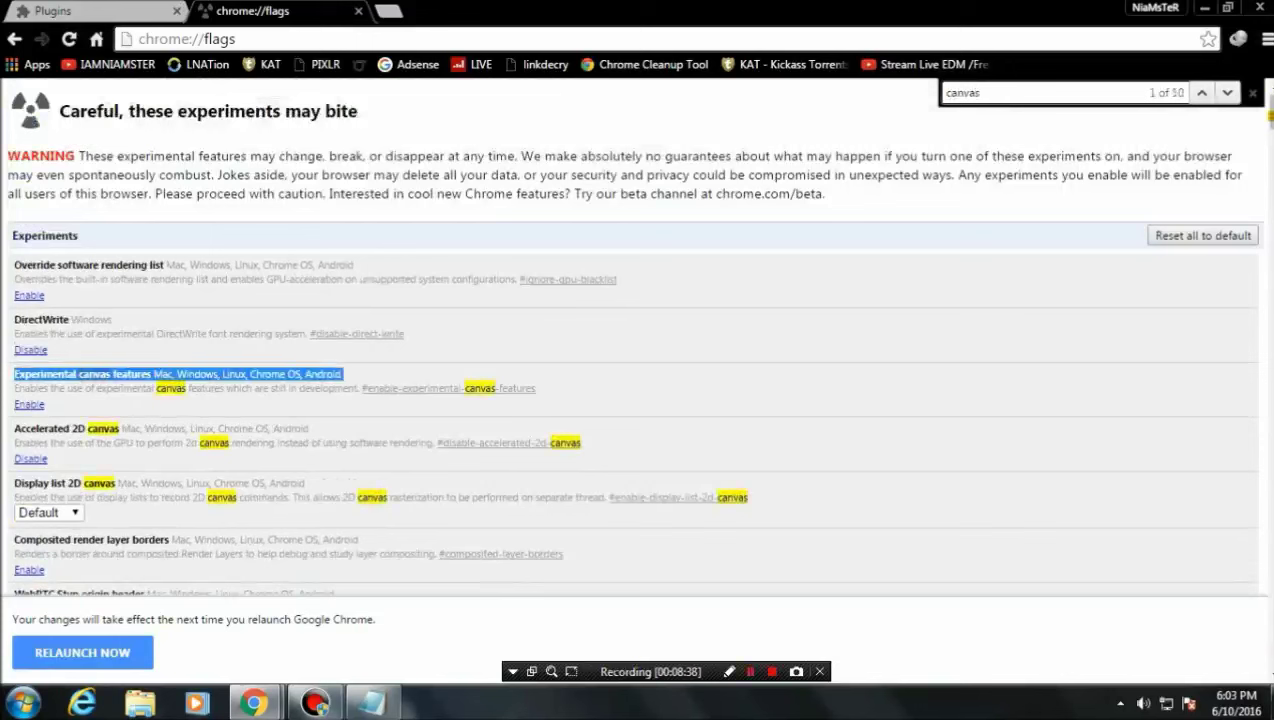
{"action": "left_click", "coordinate": [29, 404]}
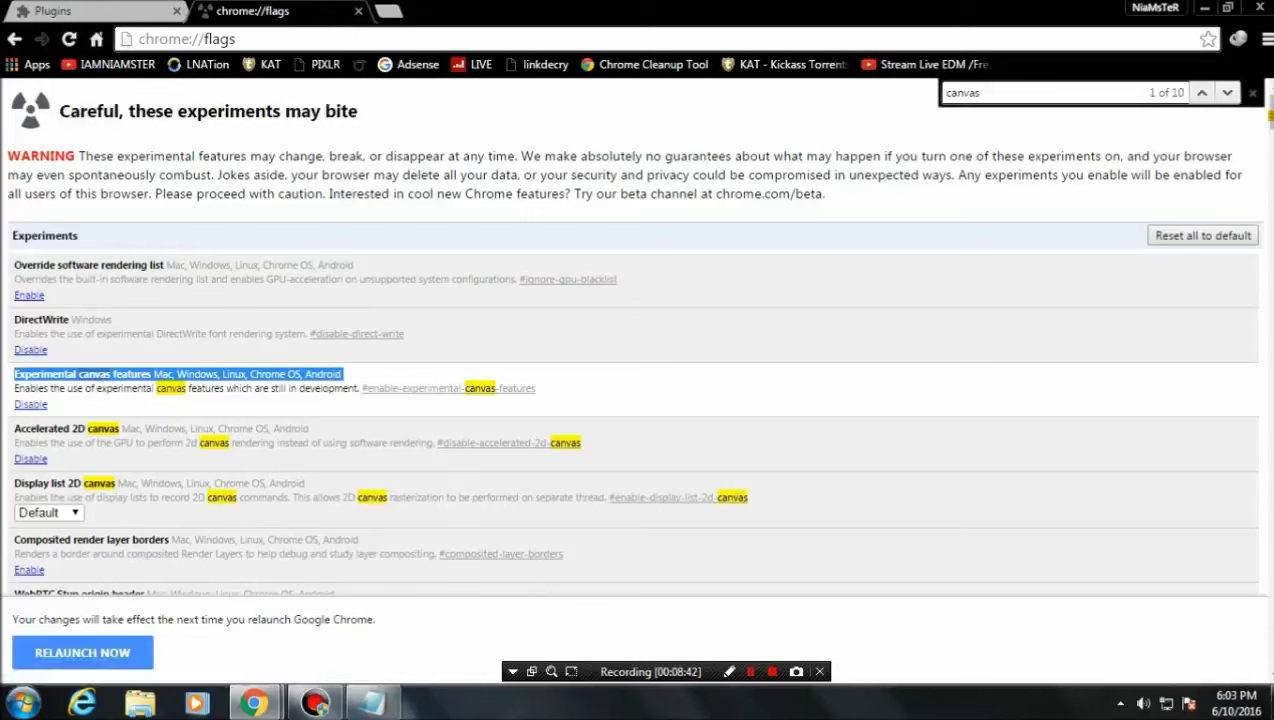
{"action": "left_click", "coordinate": [177, 374]}
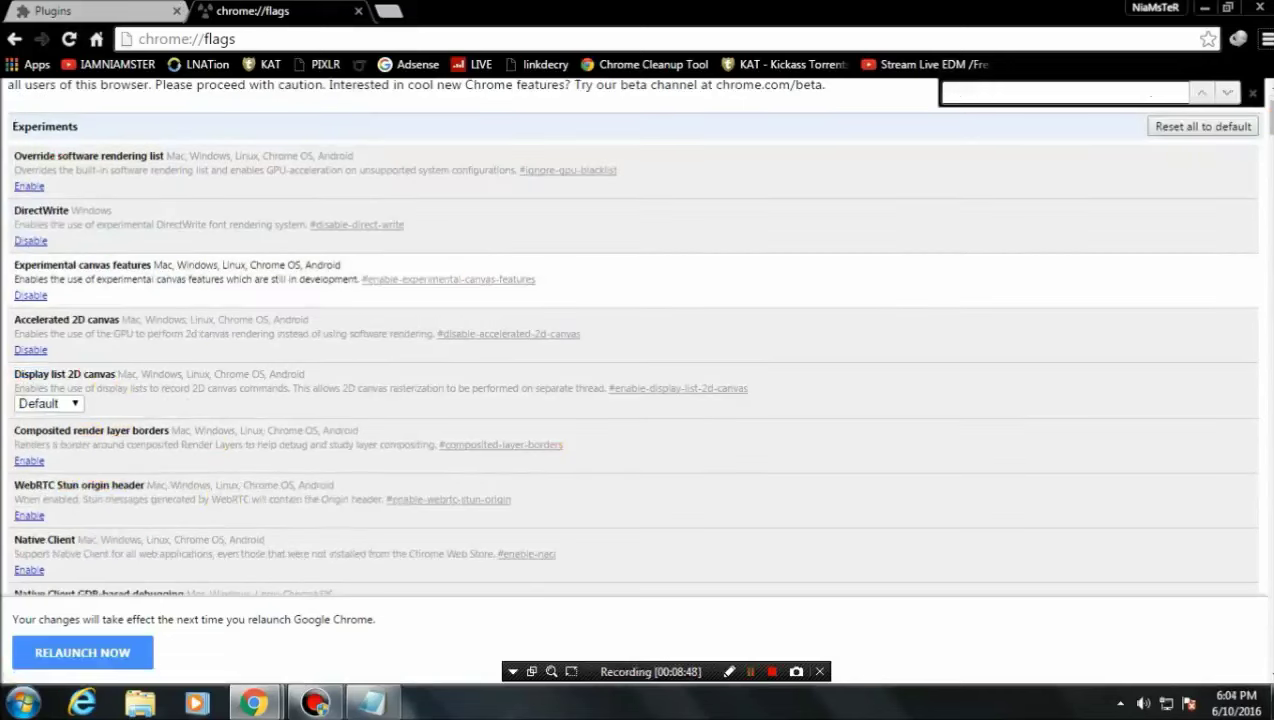
Search the flags for "fast" again and toggle Fast tab/window close off and back on.
{"action": "key", "text": "ctrl+f"}
{"action": "type", "text": "fast"}
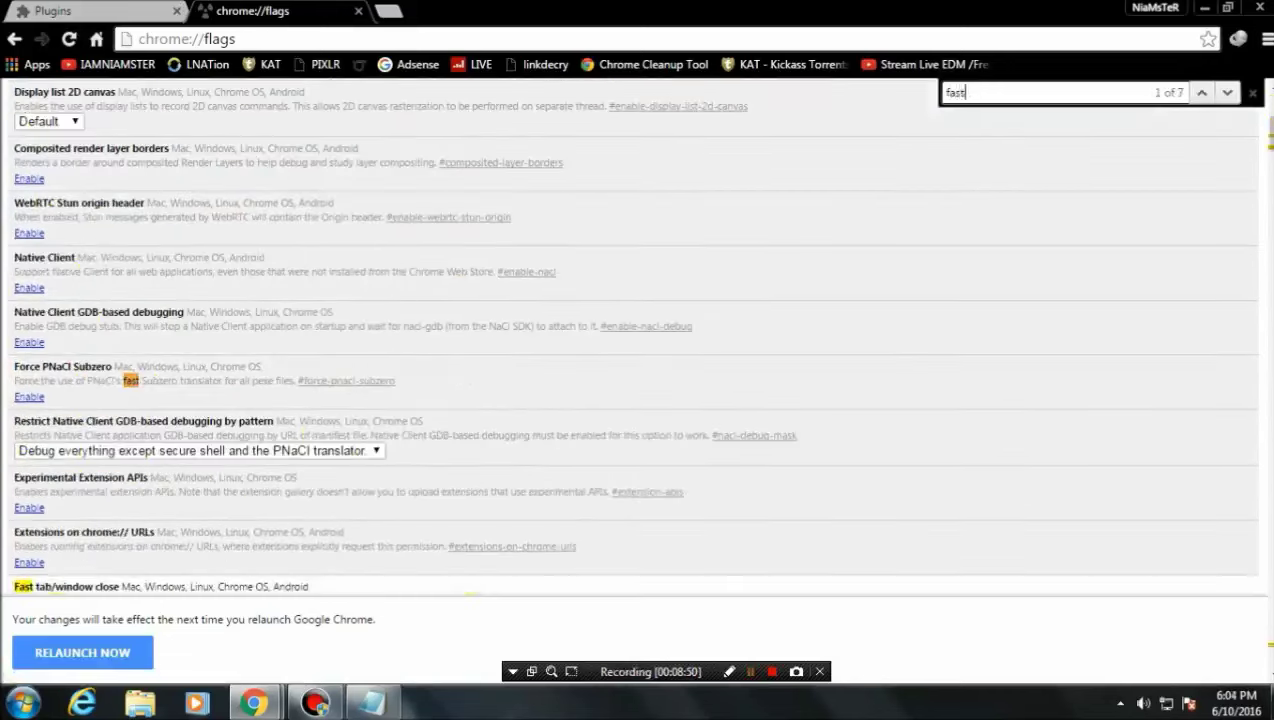
{"action": "scroll", "coordinate": [637, 340], "scroll_direction": "down", "scroll_amount": 2}
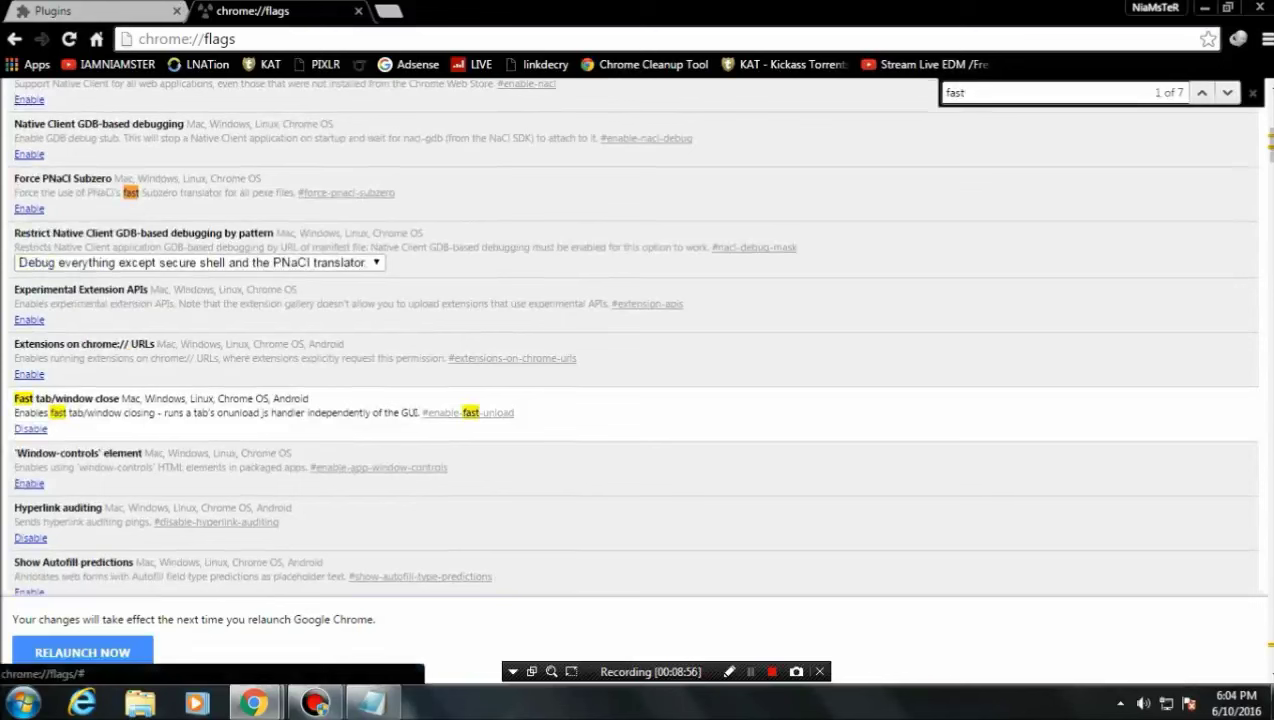
{"action": "left_click", "coordinate": [29, 428]}
{"action": "left_click", "coordinate": [29, 428]}
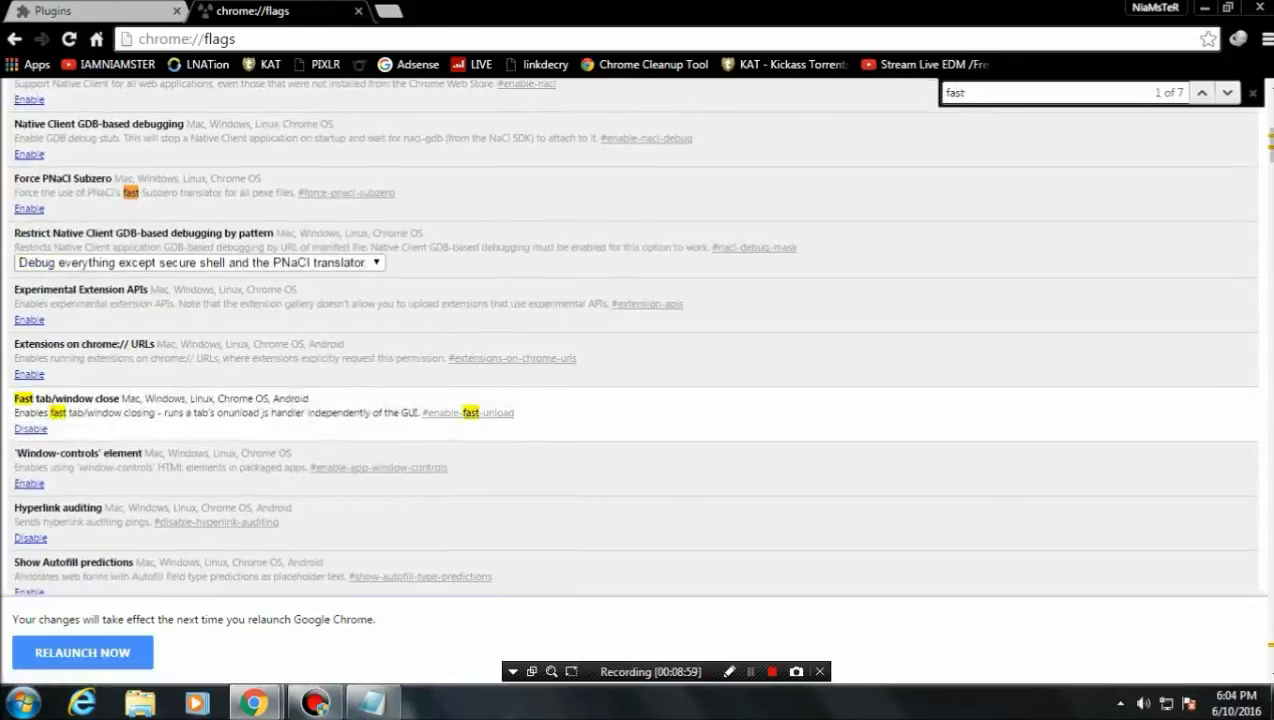
{"action": "left_click", "coordinate": [29, 428]}
{"action": "left_click", "coordinate": [29, 428]}
{"action": "left_click", "coordinate": [30, 428]}
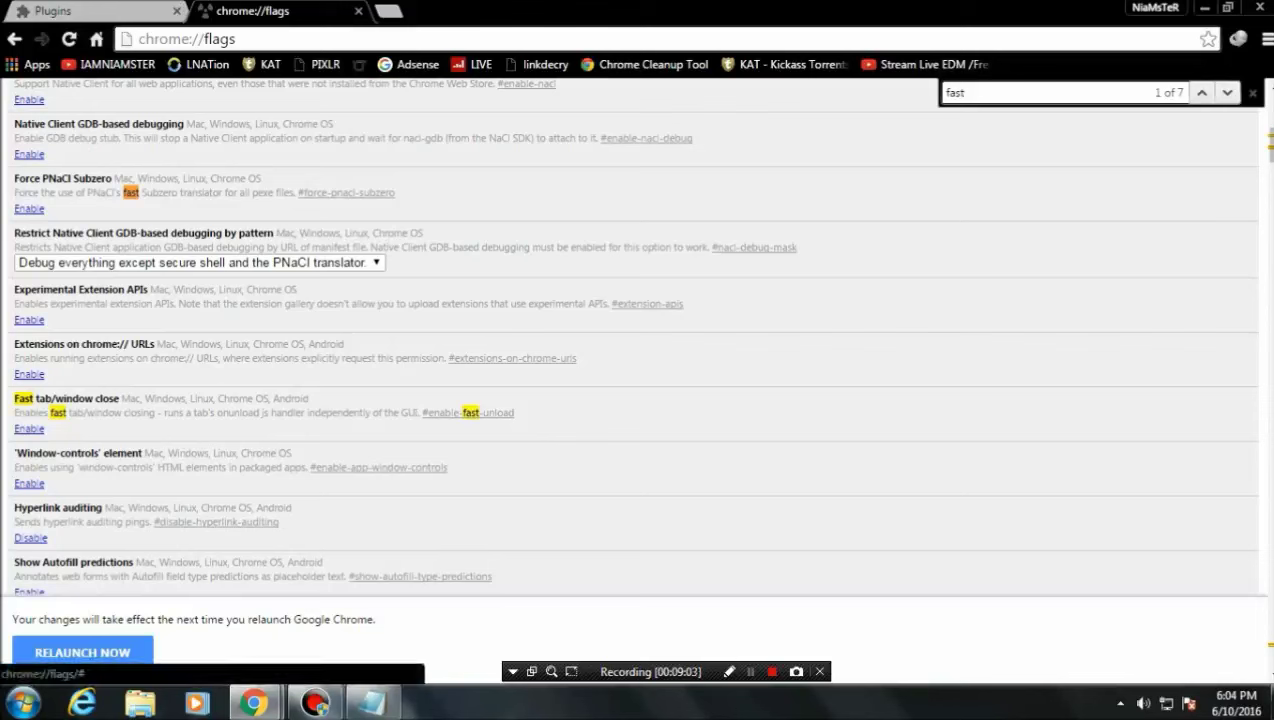
{"action": "left_click", "coordinate": [29, 428]}
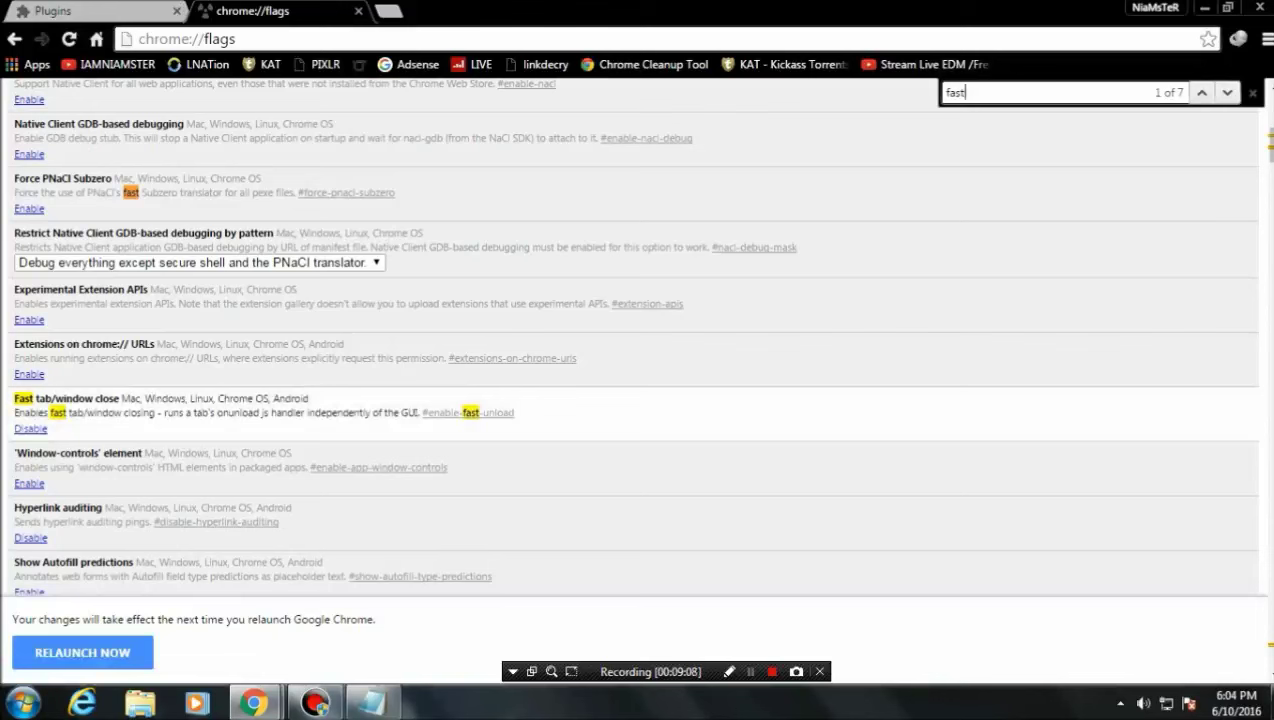
Search the flags for "scroll" and enable the Scroll prediction experiment.
{"action": "key", "text": "BackSpace"}
{"action": "key", "text": "BackSpace"}
{"action": "key", "text": "BackSpace"}
{"action": "key", "text": "BackSpace"}
{"action": "type", "text": "scroll"}
{"action": "key", "text": "ctrl+a"}
{"action": "type", "text": "scroll"}
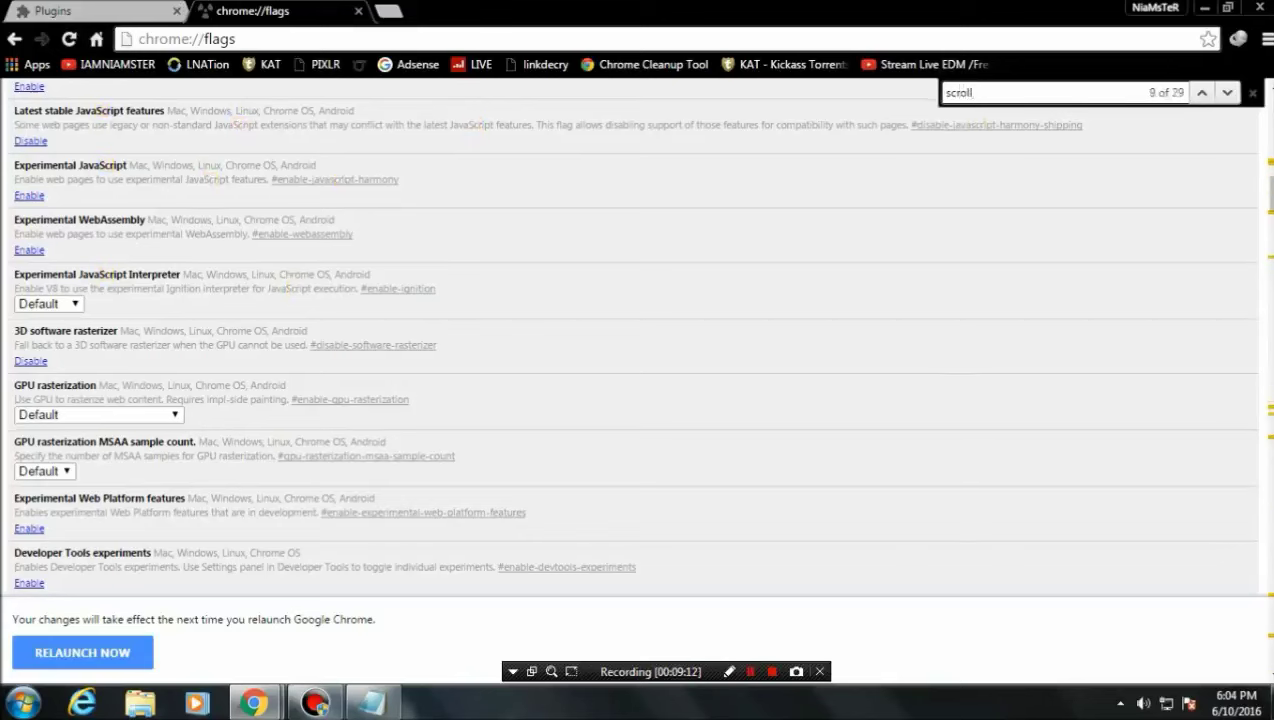
{"action": "scroll", "coordinate": [637, 340], "scroll_direction": "down", "scroll_amount": 5}
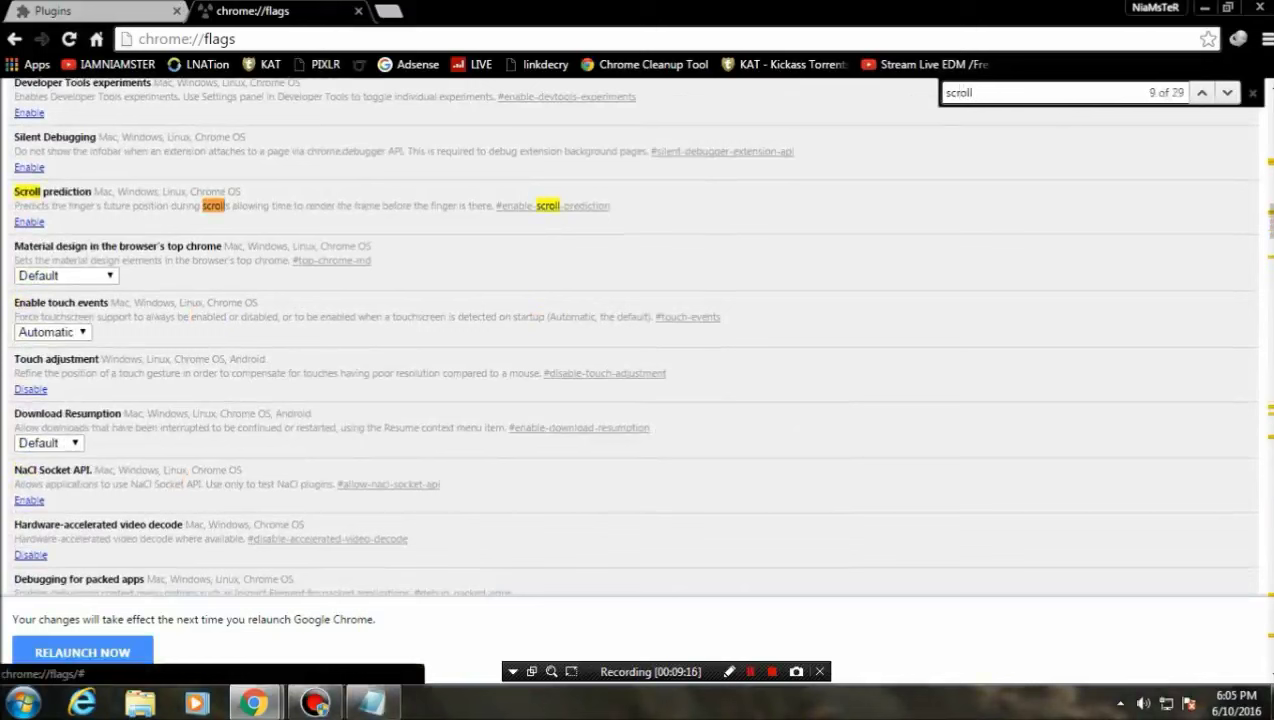
{"action": "left_click", "coordinate": [29, 221]}
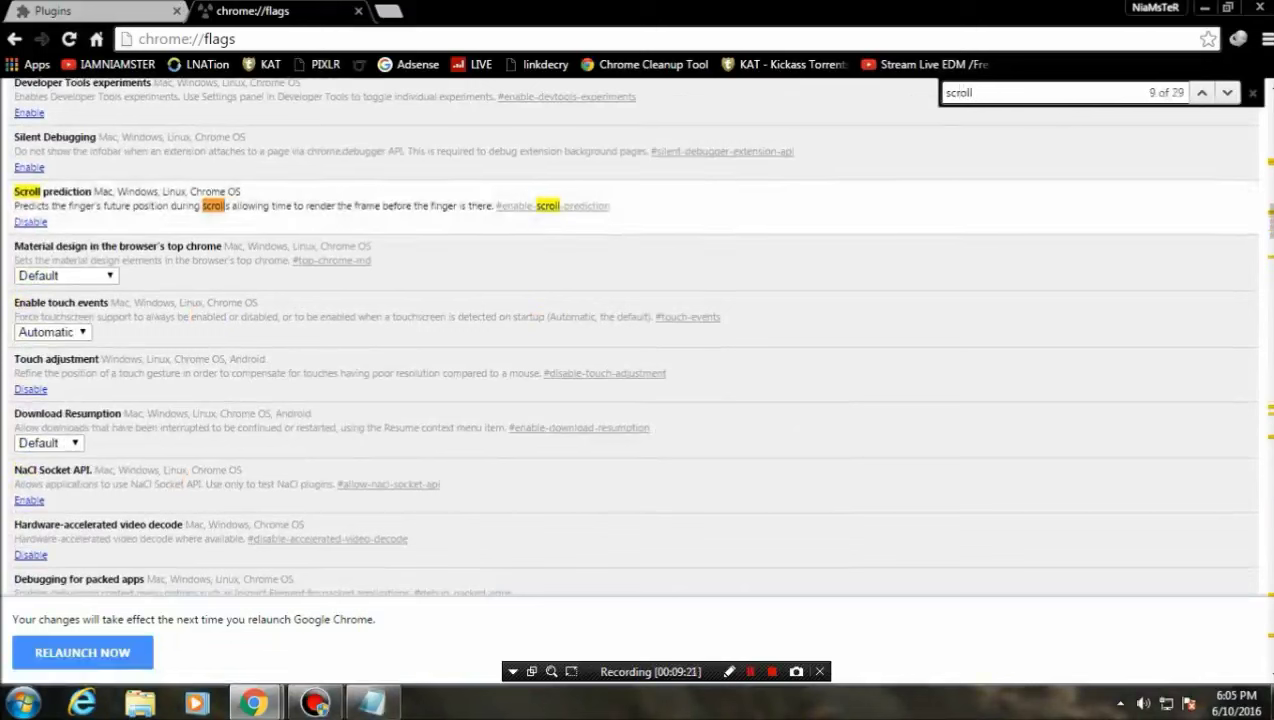
Search the flags for "raster" and set the Number of raster threads to 4.
{"action": "scroll", "coordinate": [630, 340], "scroll_direction": "up", "scroll_amount": 6}
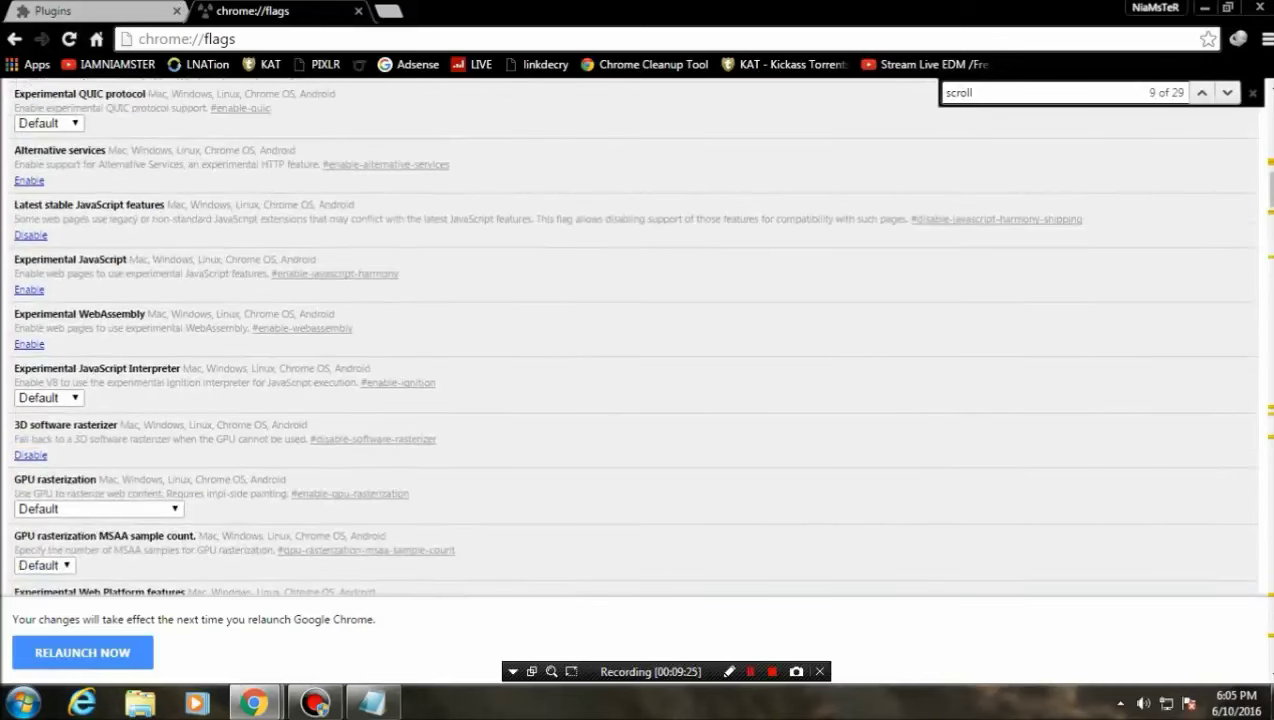
{"action": "key", "text": "BackSpace"}
{"action": "key", "text": "BackSpace"}
{"action": "key", "text": "BackSpace"}
{"action": "key", "text": "BackSpace"}
{"action": "key", "text": "BackSpace"}
{"action": "key", "text": "BackSpace"}
{"action": "type", "text": "raster"}
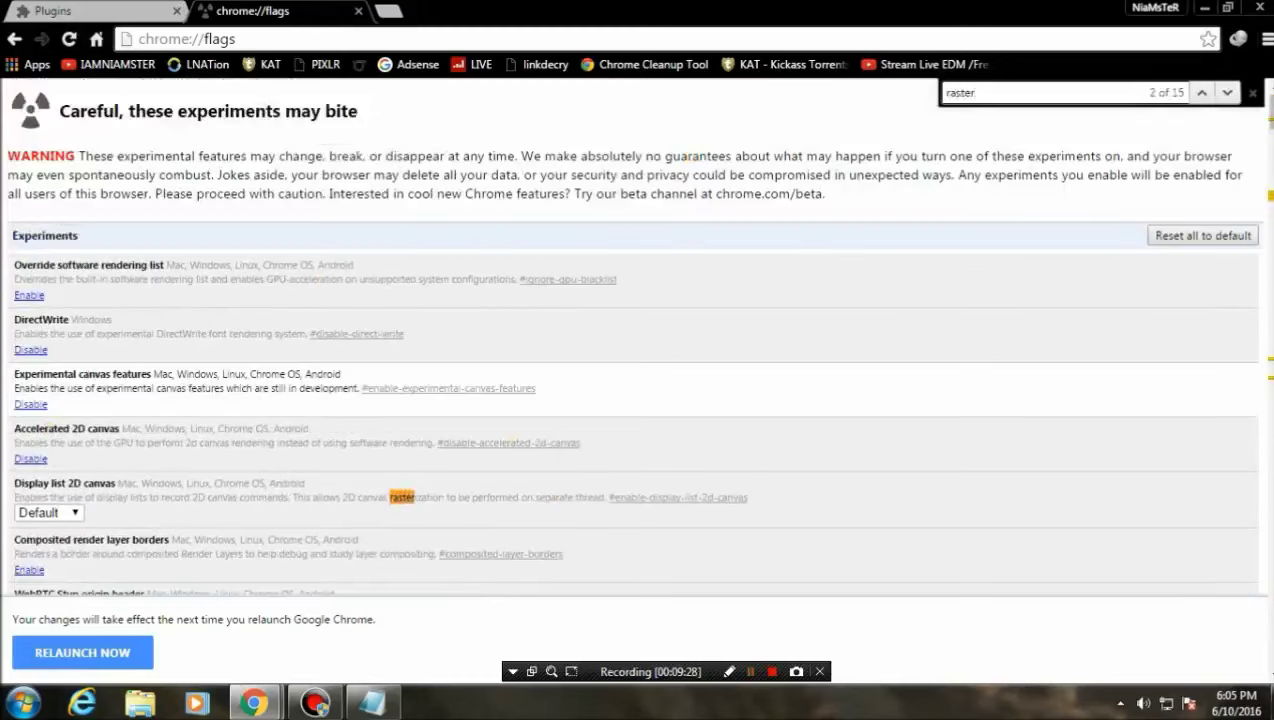
{"action": "scroll", "coordinate": [631, 335], "scroll_direction": "down", "scroll_amount": 2}
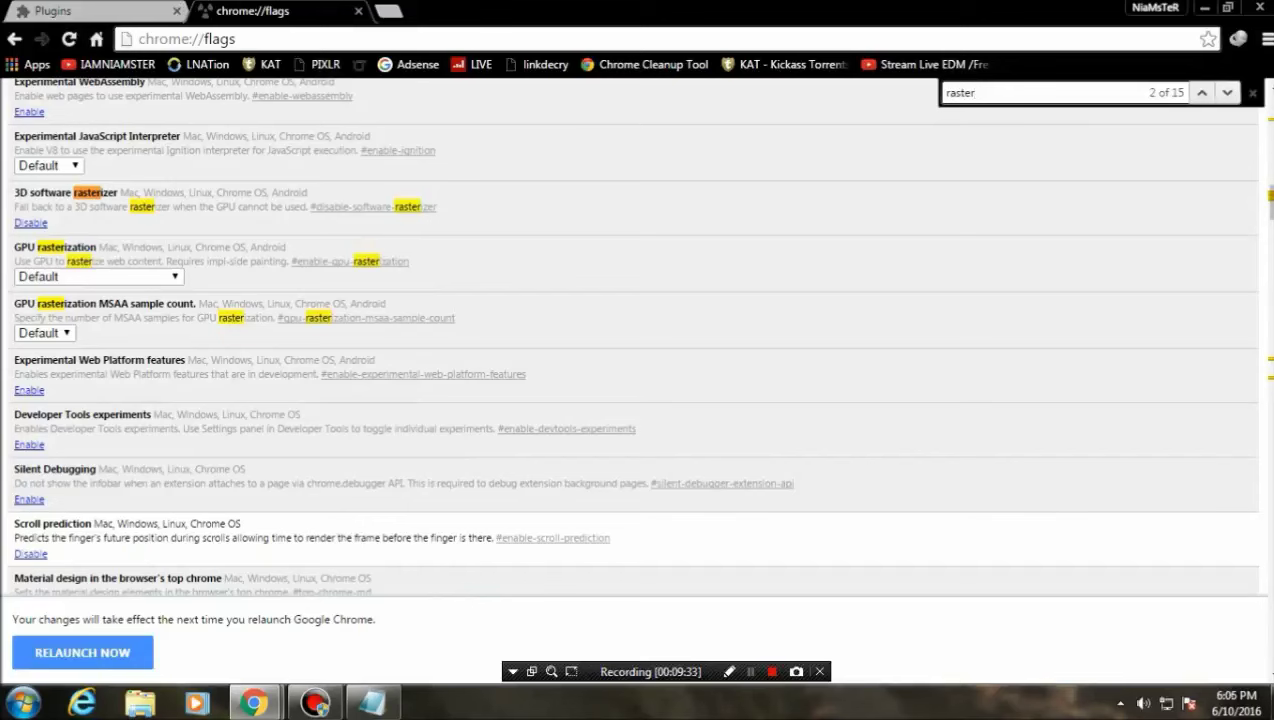
{"action": "scroll", "coordinate": [631, 340], "scroll_direction": "down", "scroll_amount": 2}
{"action": "scroll", "coordinate": [631, 340], "scroll_direction": "up", "scroll_amount": 2}
{"action": "scroll", "coordinate": [631, 340], "scroll_direction": "up", "scroll_amount": 1}
{"action": "scroll", "coordinate": [631, 340], "scroll_direction": "down", "scroll_amount": 12}
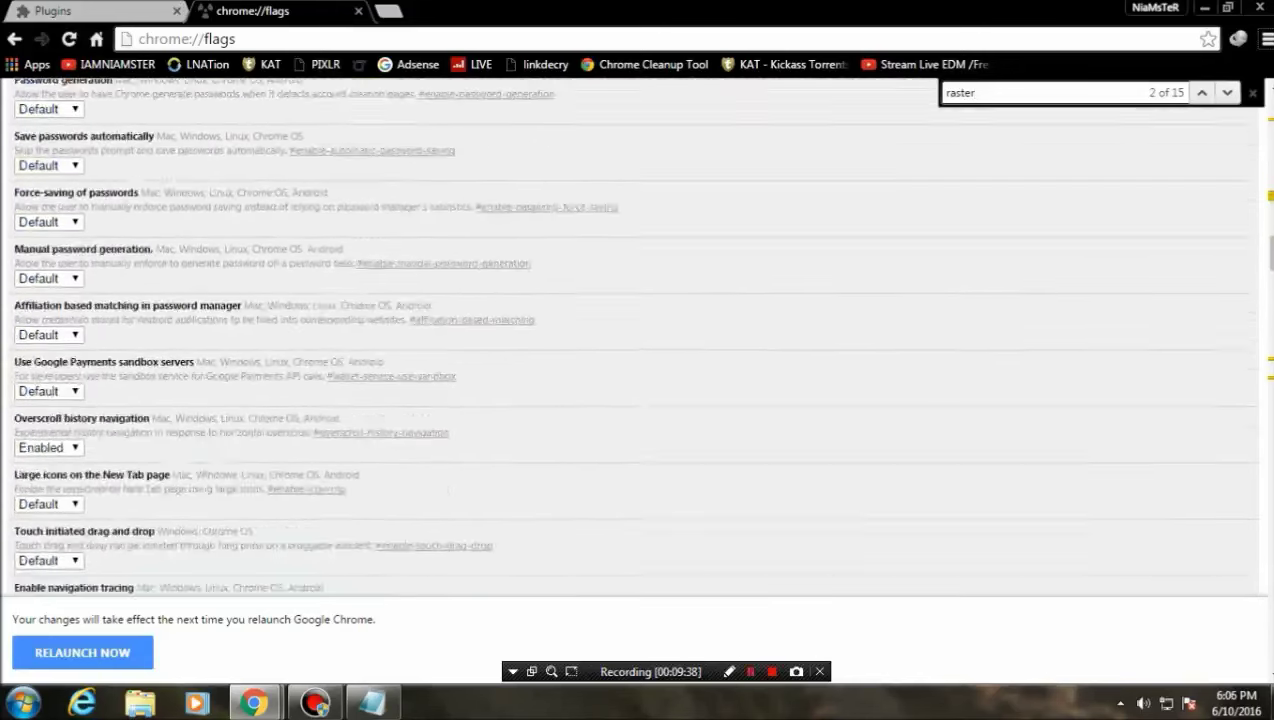
{"action": "scroll", "coordinate": [631, 340], "scroll_direction": "down", "scroll_amount": 15}
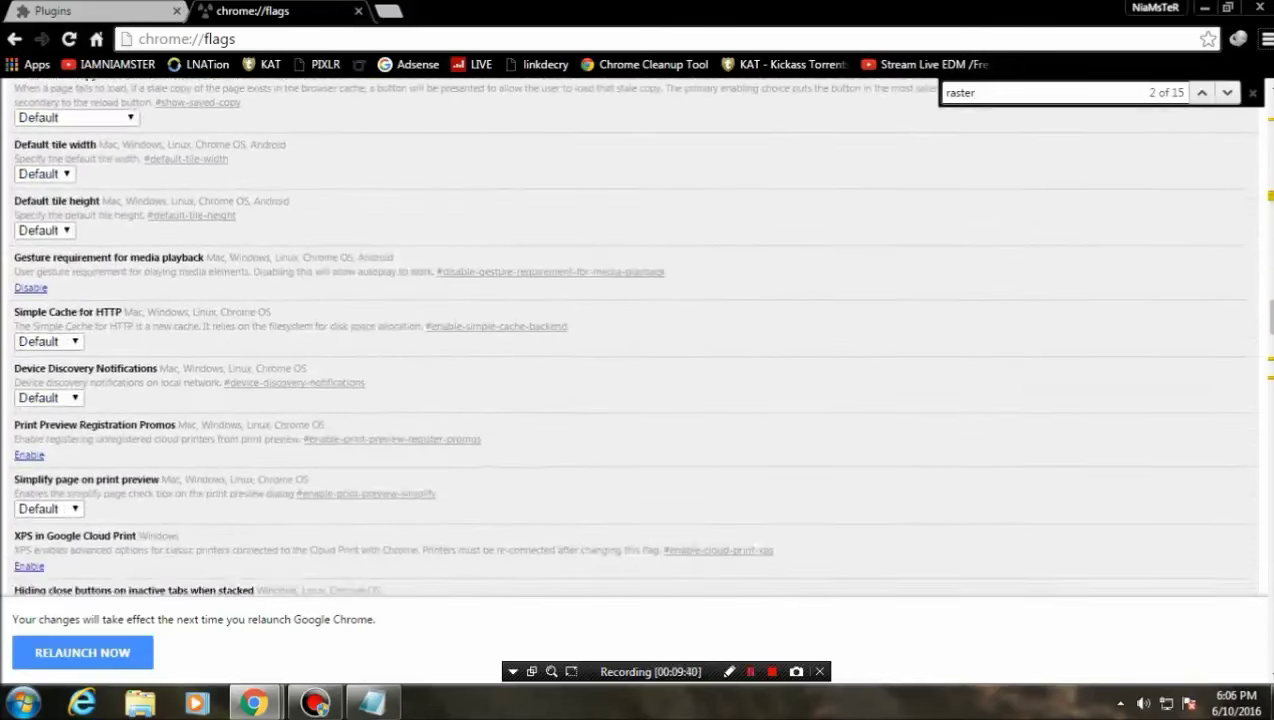
{"action": "scroll", "coordinate": [631, 340], "scroll_direction": "down", "scroll_amount": 2}
{"action": "scroll", "coordinate": [631, 340], "scroll_direction": "up", "scroll_amount": 2}
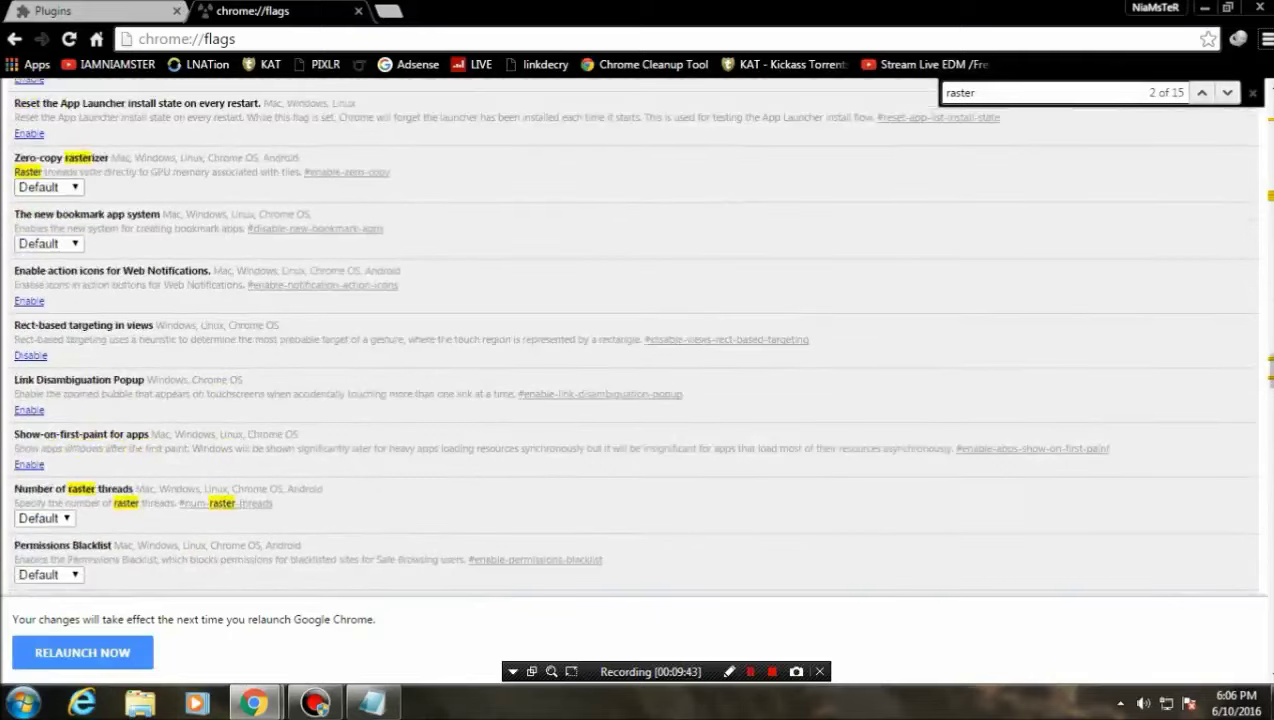
{"action": "scroll", "coordinate": [631, 340], "scroll_direction": "down", "scroll_amount": 2}
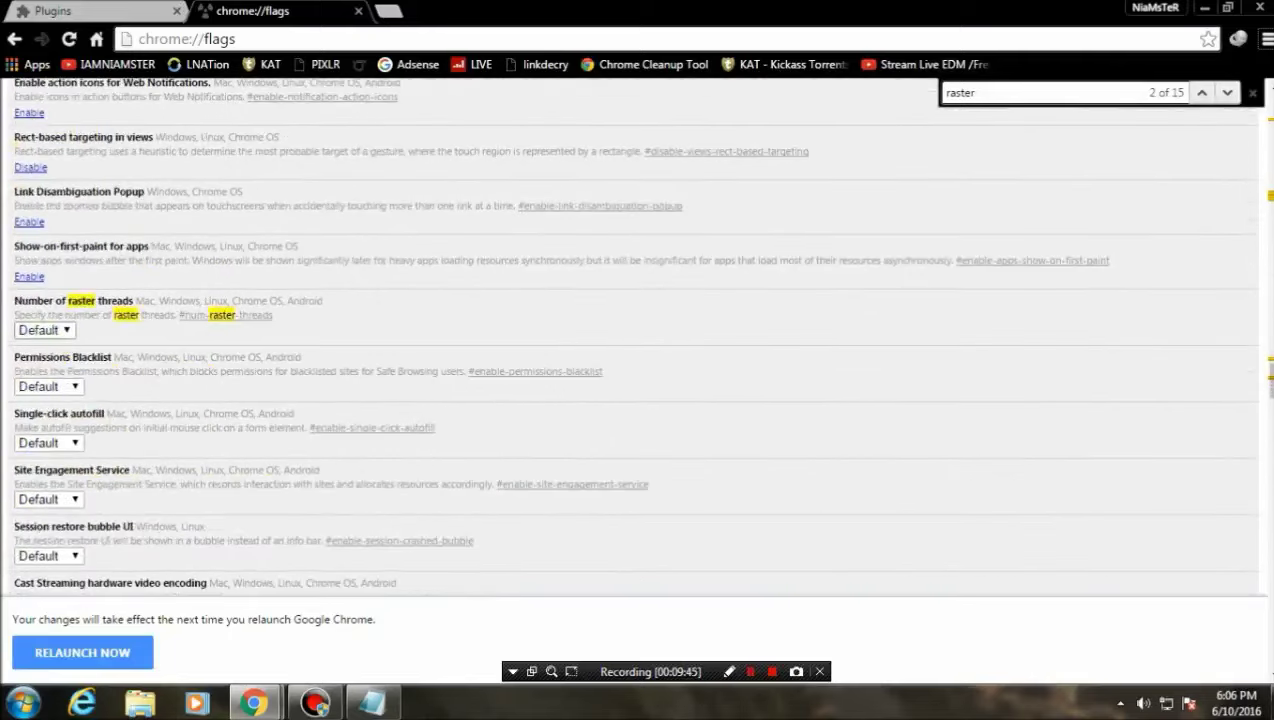
{"action": "left_click", "coordinate": [44, 330]}
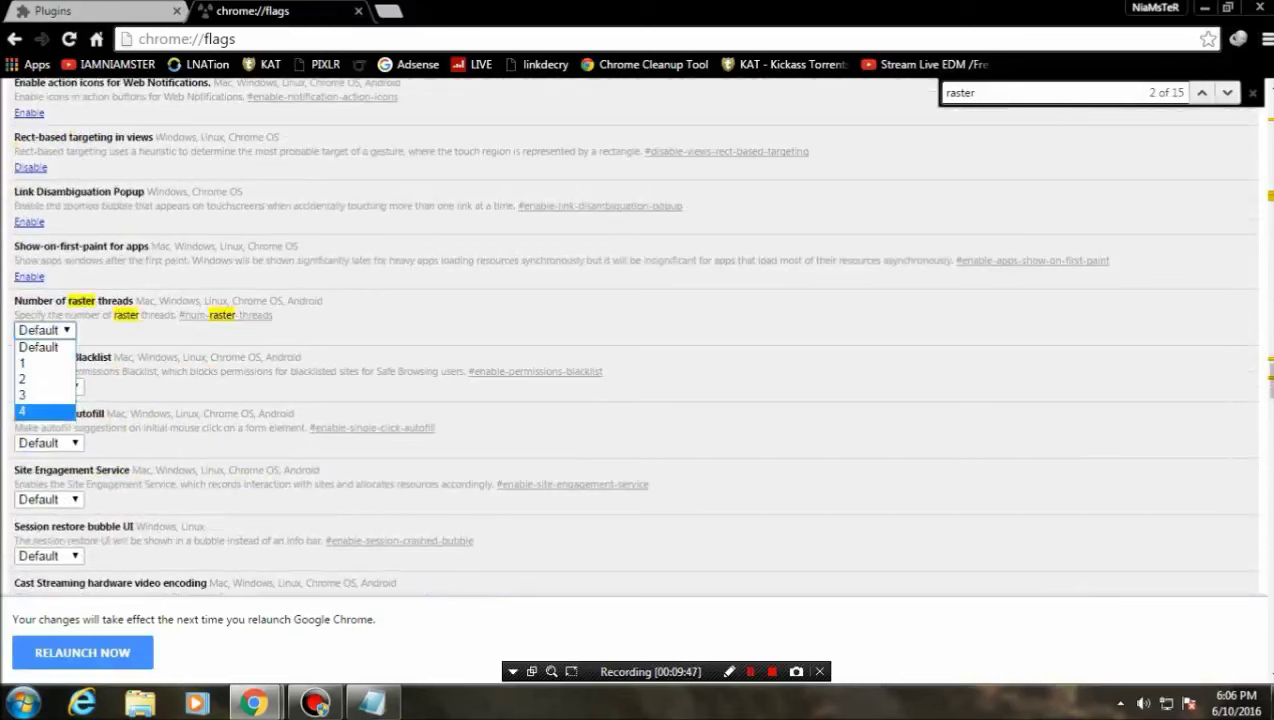
{"action": "left_click", "coordinate": [44, 411]}
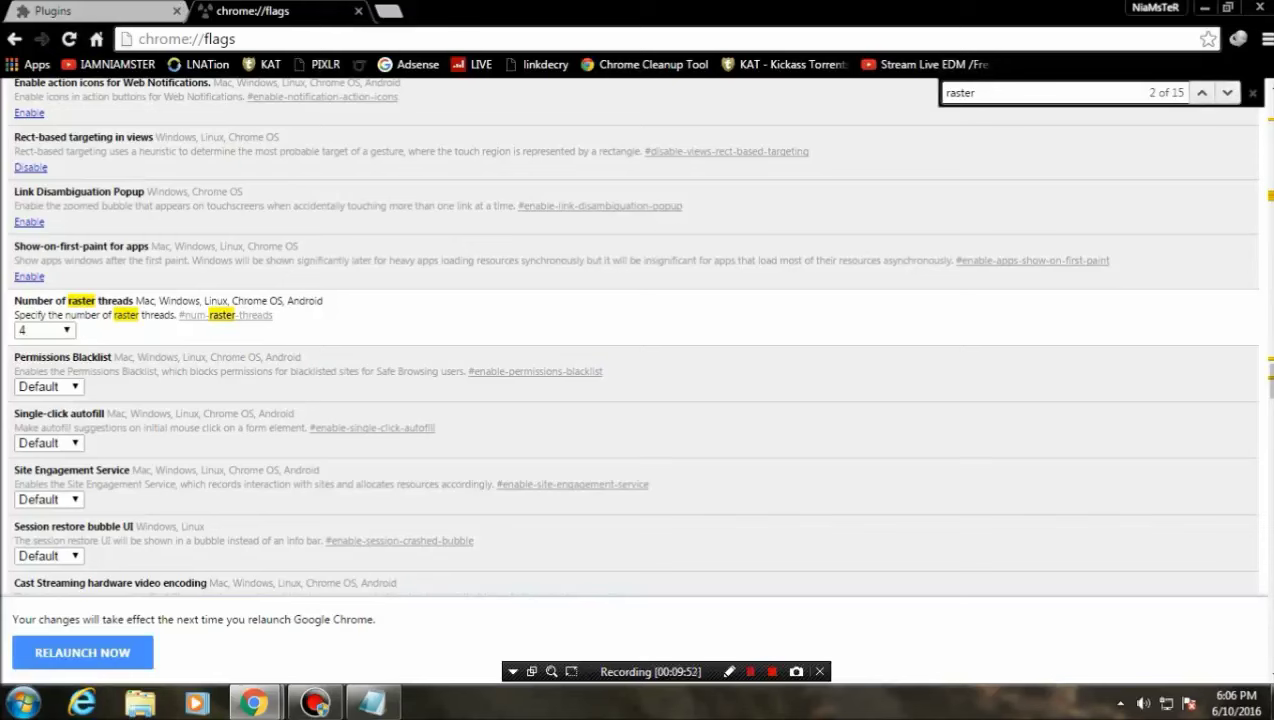
Search the flags for "suggest" and close the page search.
{"action": "key", "text": "ctrl+f"}
{"action": "type", "text": "suggest"}
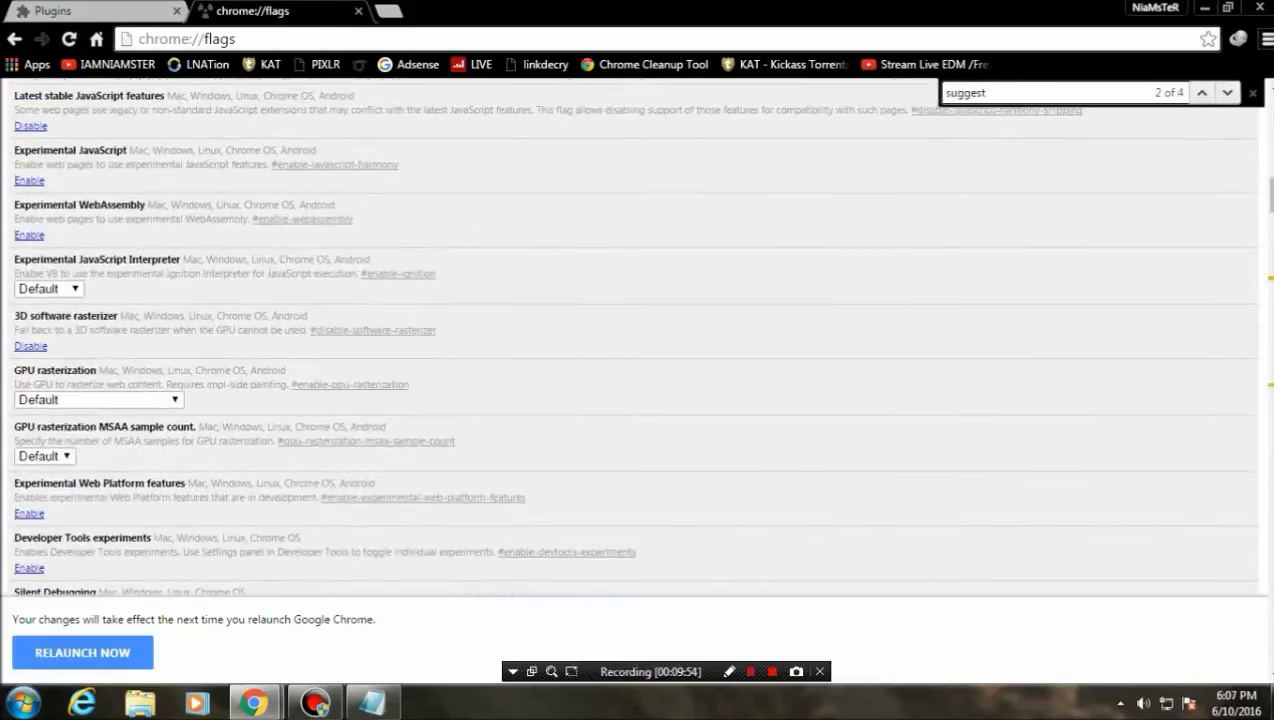
{"action": "left_click", "coordinate": [1252, 92]}
Relaunch the browser to apply the changed experiments.
{"action": "scroll", "coordinate": [636, 336], "scroll_direction": "up", "scroll_amount": 3}
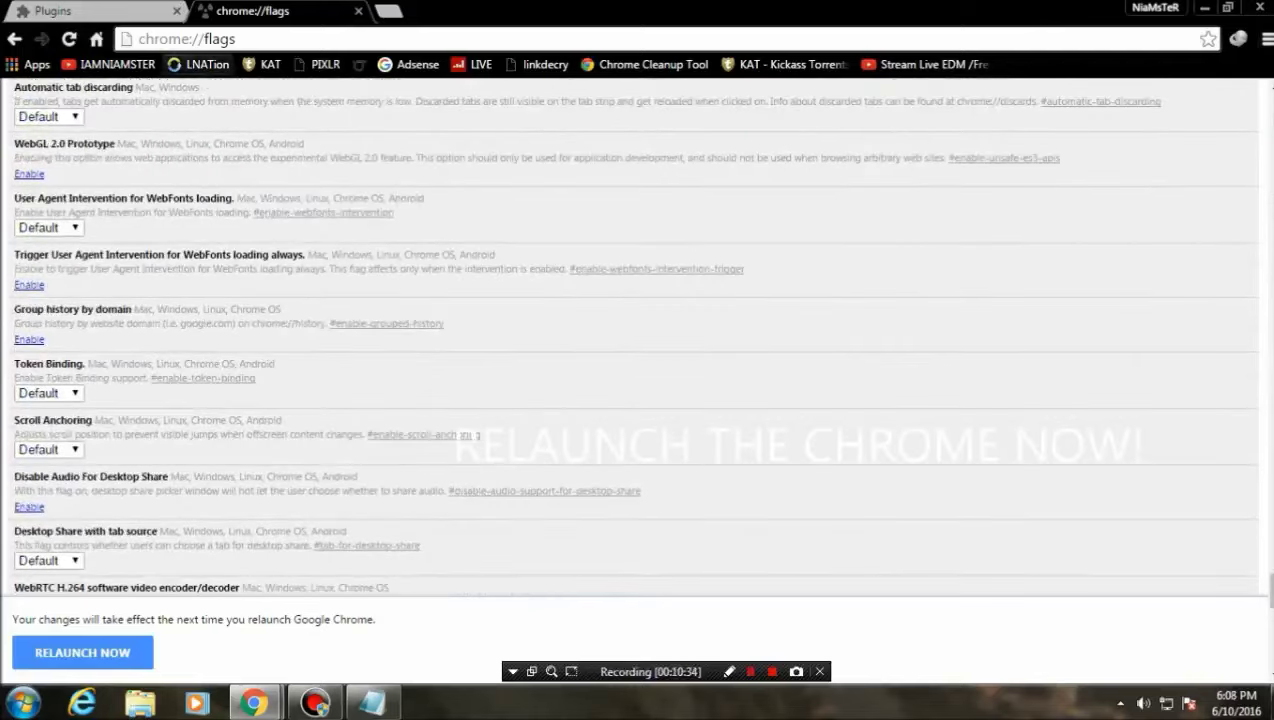
{"action": "scroll", "coordinate": [636, 336], "scroll_direction": "down", "scroll_amount": 2}
{"action": "scroll", "coordinate": [640, 340], "scroll_direction": "down", "scroll_amount": 8}
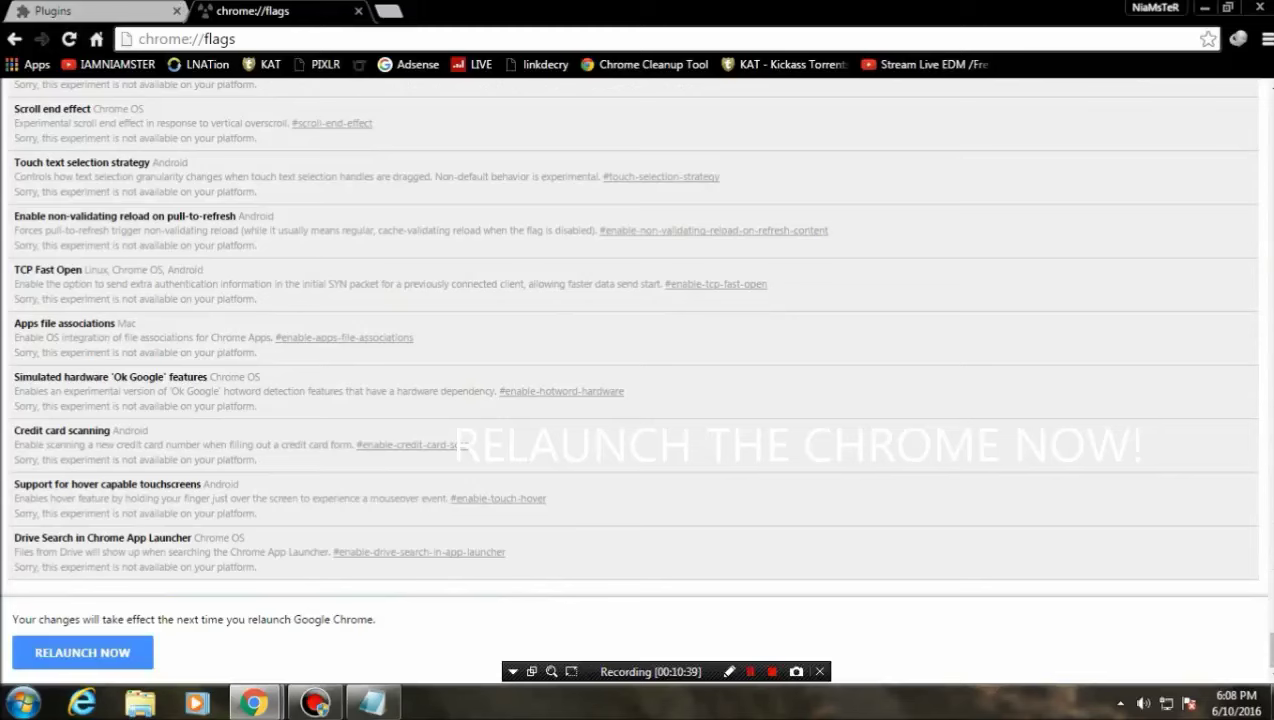
{"action": "left_click", "coordinate": [82, 652]}
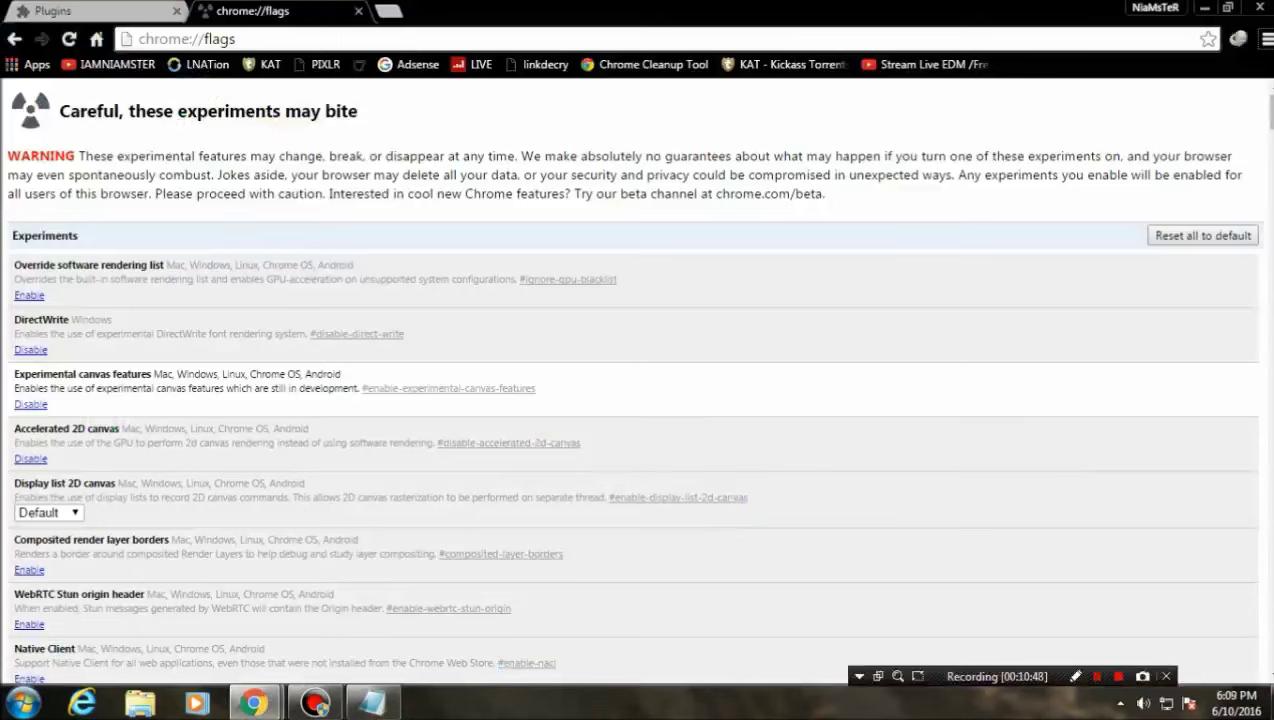
Show and refresh the desktop and open CCleaner.
{"action": "left_click", "coordinate": [1265, 704]}
{"action": "right_click", "coordinate": [406, 246]}
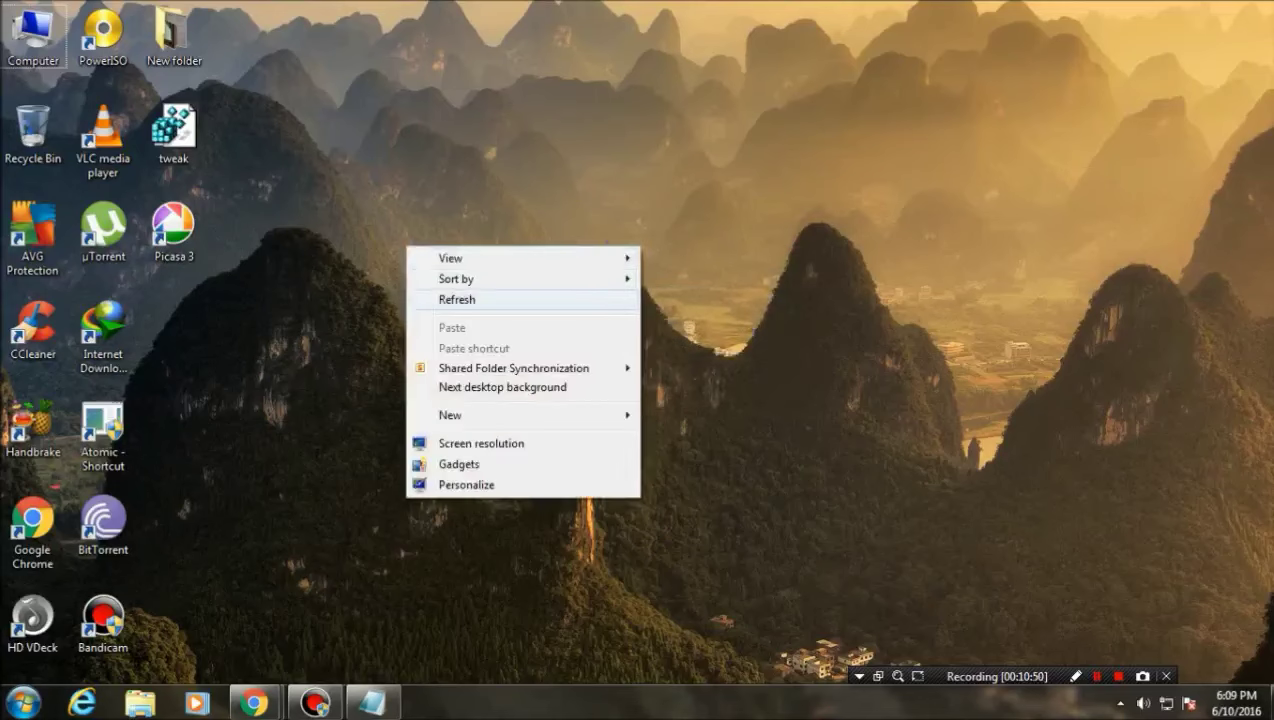
{"action": "left_click", "coordinate": [457, 299]}
{"action": "double_click", "coordinate": [34, 330]}
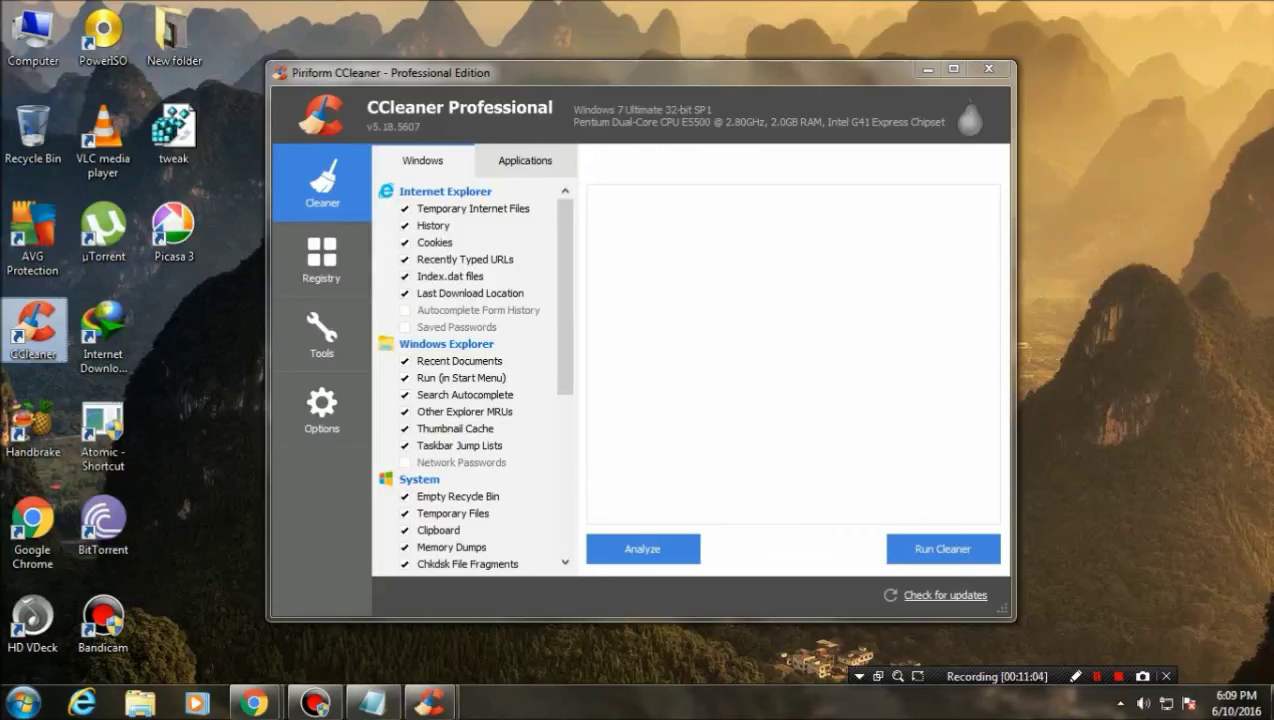
Review the Windows cleaning items in the Cleaner section and bring up the list for Applications.
{"action": "scroll", "coordinate": [470, 380], "scroll_direction": "down", "scroll_amount": 6}
{"action": "scroll", "coordinate": [473, 376], "scroll_direction": "up", "scroll_amount": 6}
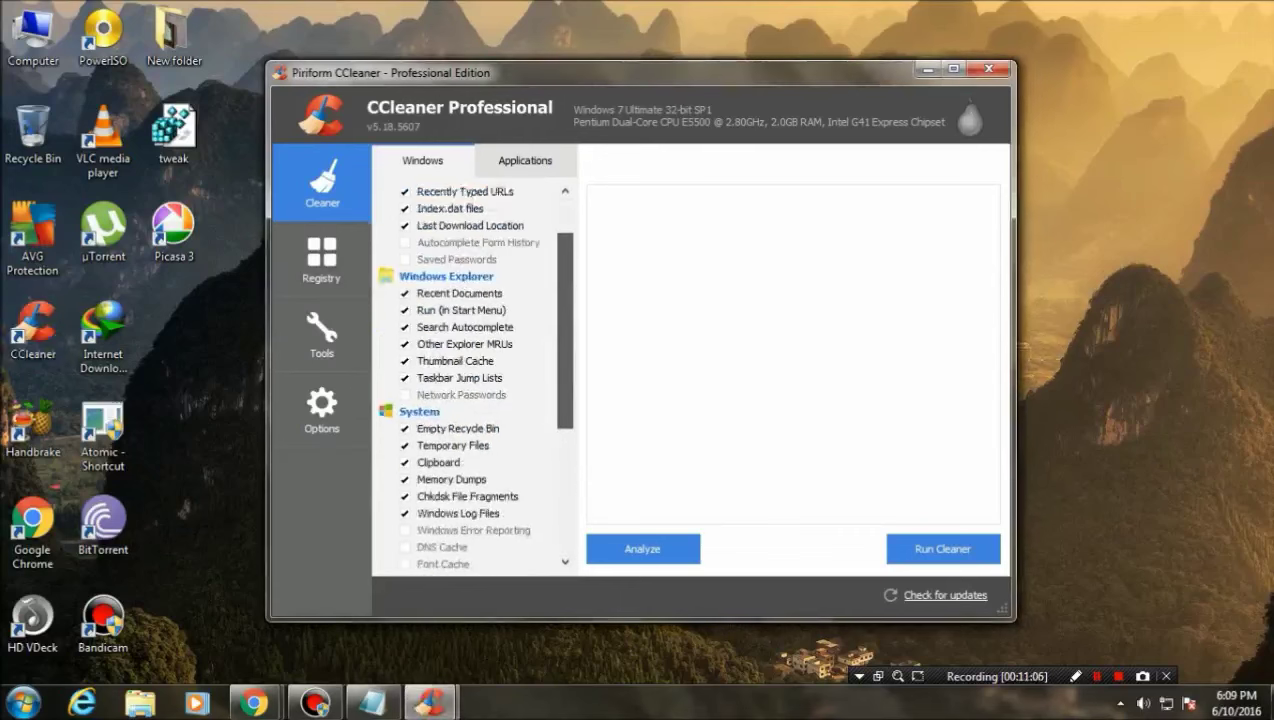
{"action": "left_click", "coordinate": [524, 160]}
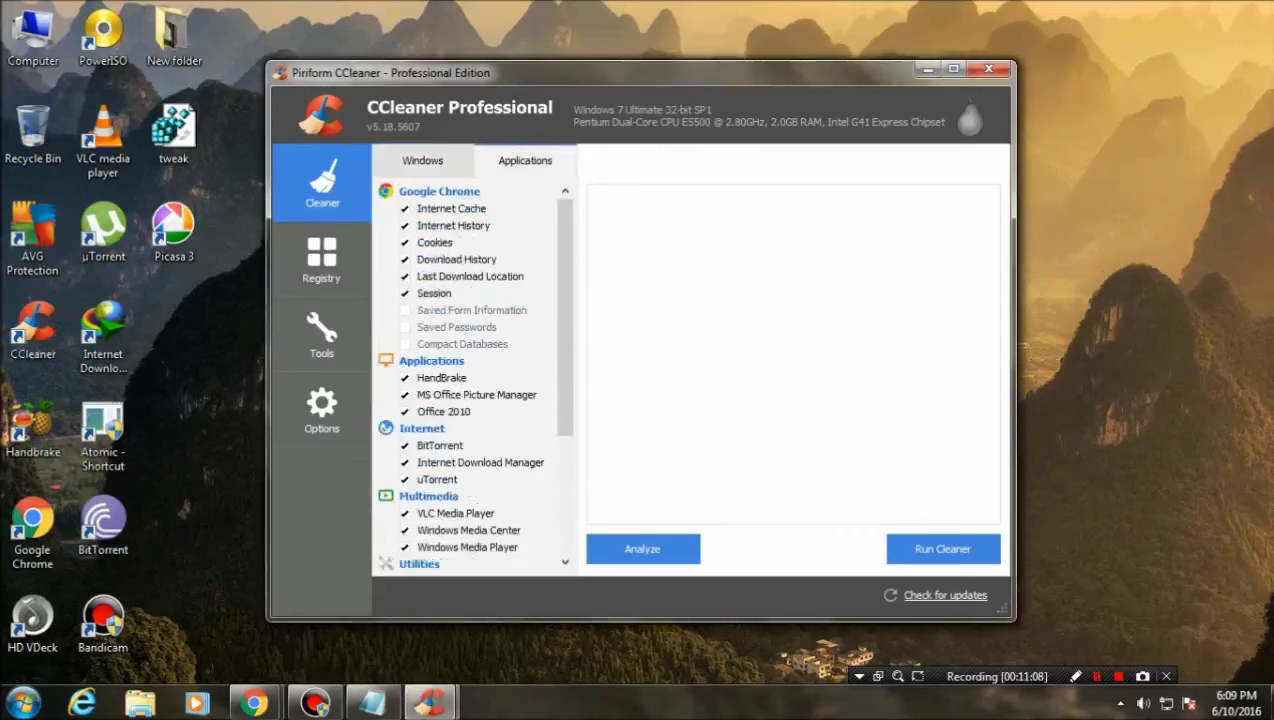
Include Compact Databases in the Google Chrome cleaning items and review the remaining application items.
{"action": "left_click", "coordinate": [405, 343]}
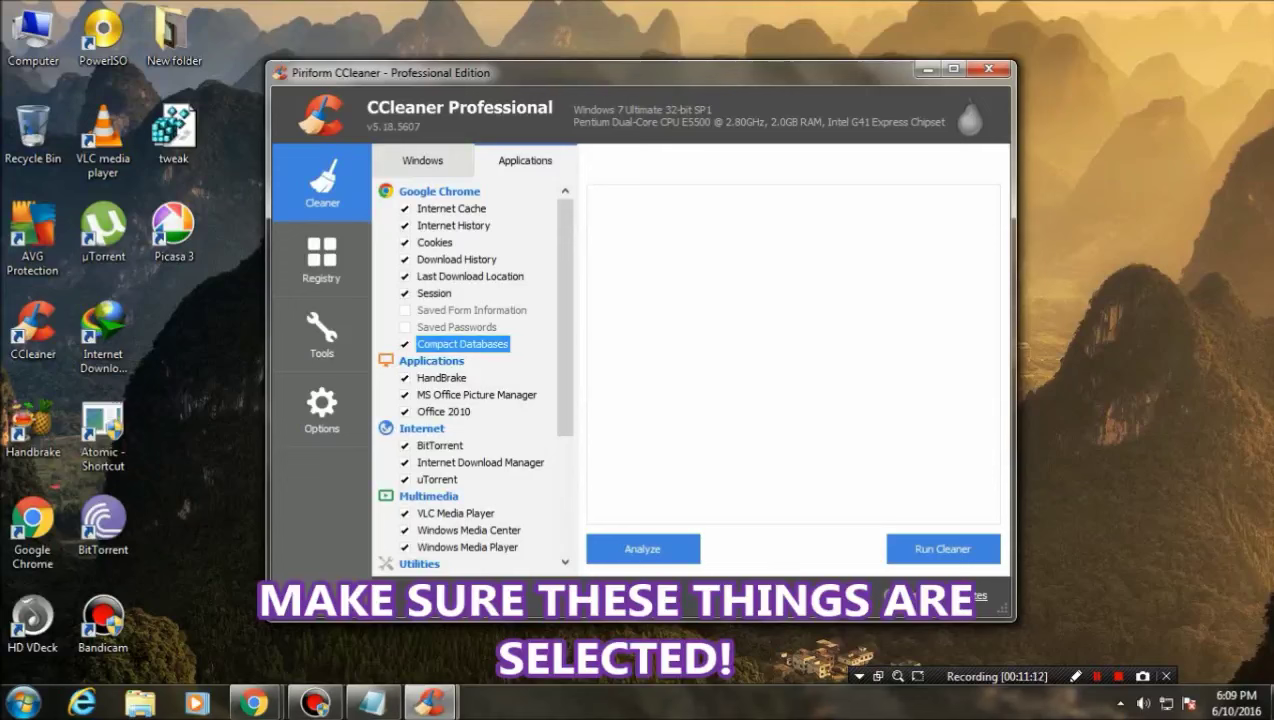
{"action": "scroll", "coordinate": [470, 370], "scroll_direction": "down", "scroll_amount": 4}
{"action": "scroll", "coordinate": [470, 370], "scroll_direction": "up", "scroll_amount": 4}
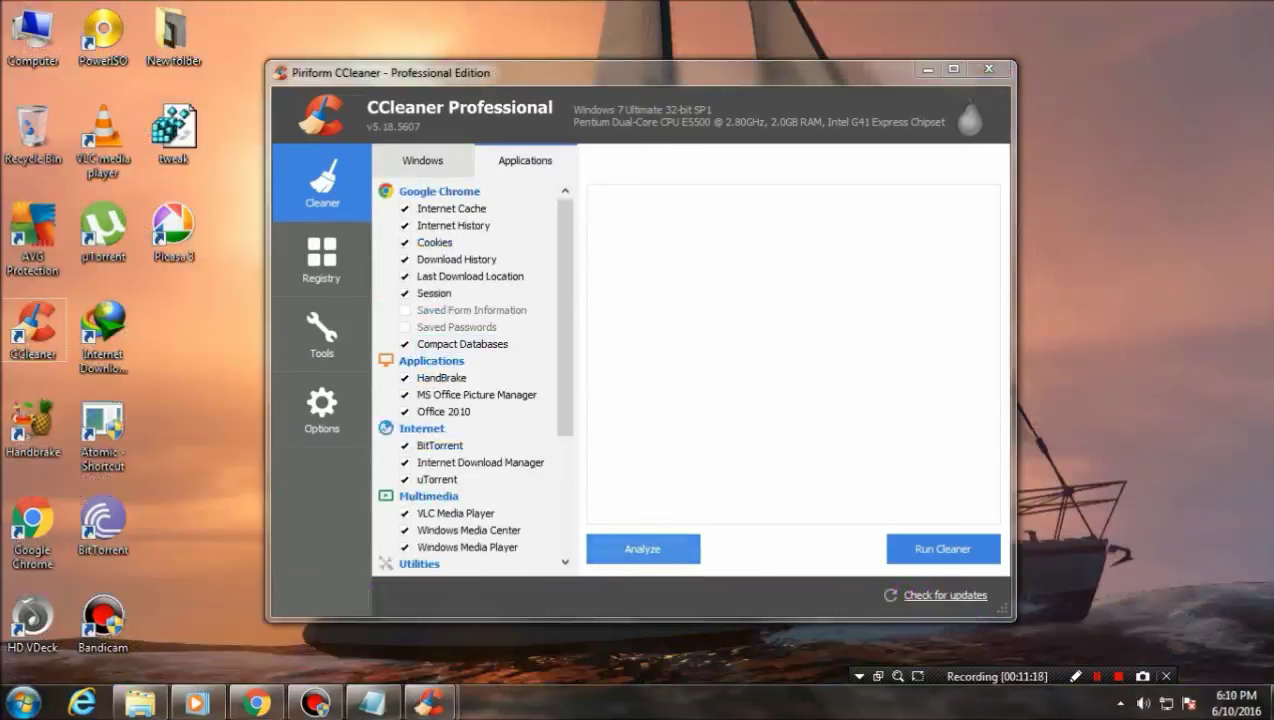
Run the cleaner, approving the permanent file deletion and the closing of Google Chrome, and run it a second time.
{"action": "left_click", "coordinate": [942, 549]}
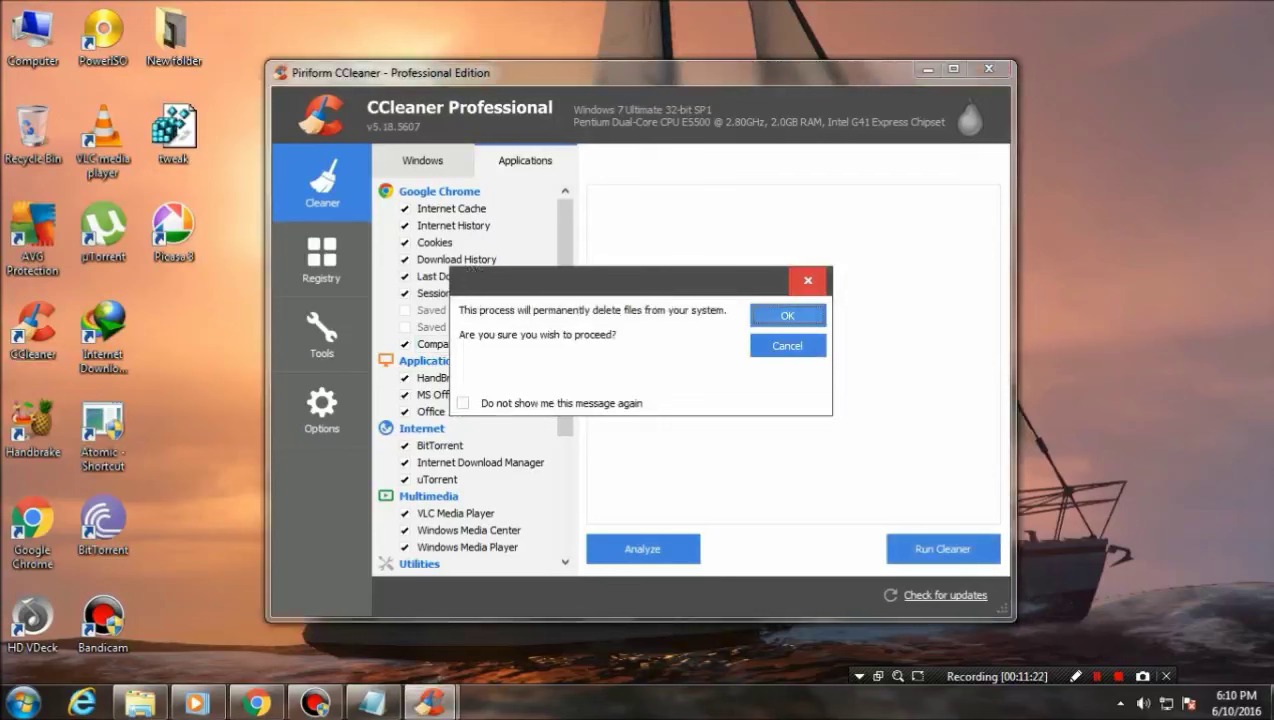
{"action": "key", "text": "Return"}
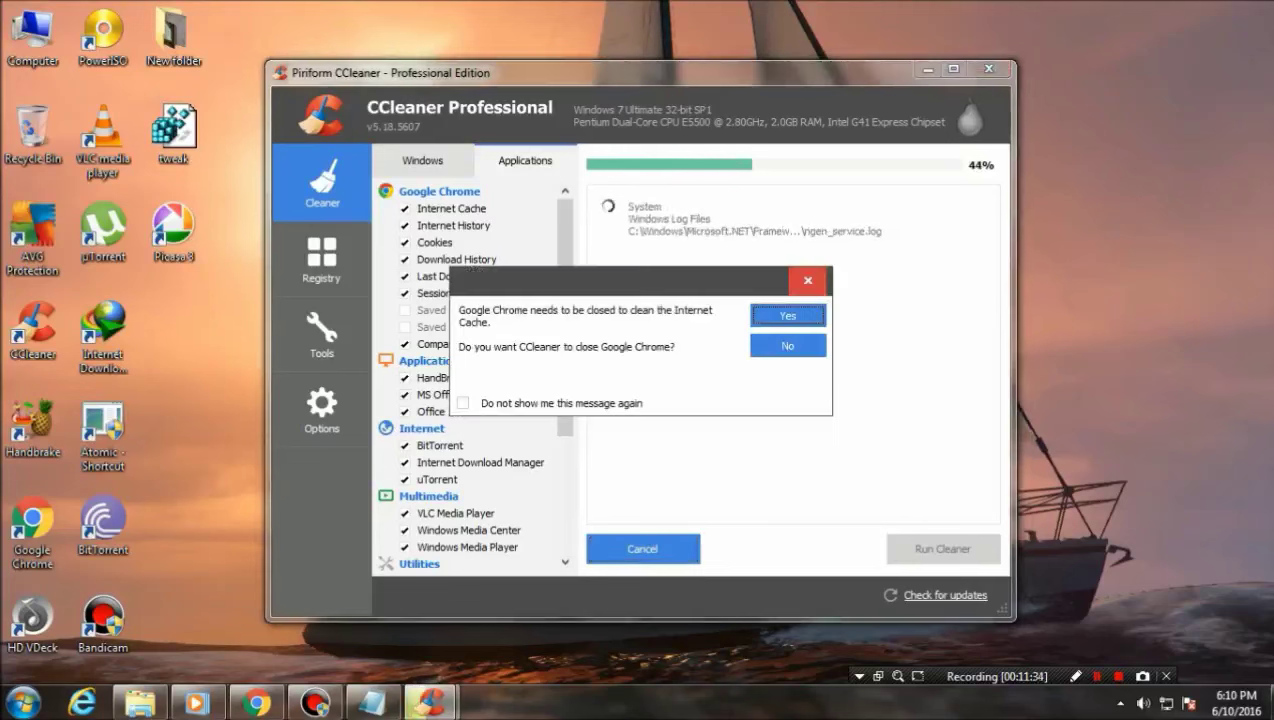
{"action": "key", "text": "Return"}
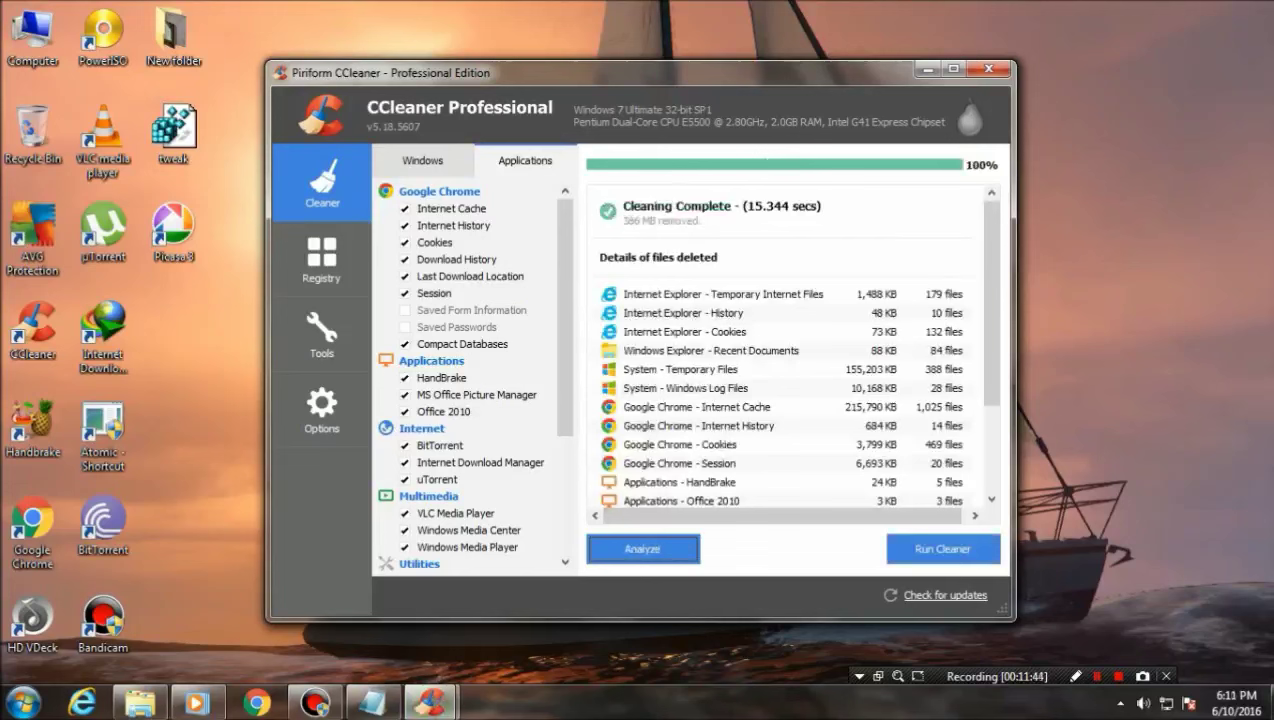
{"action": "left_click", "coordinate": [942, 548]}
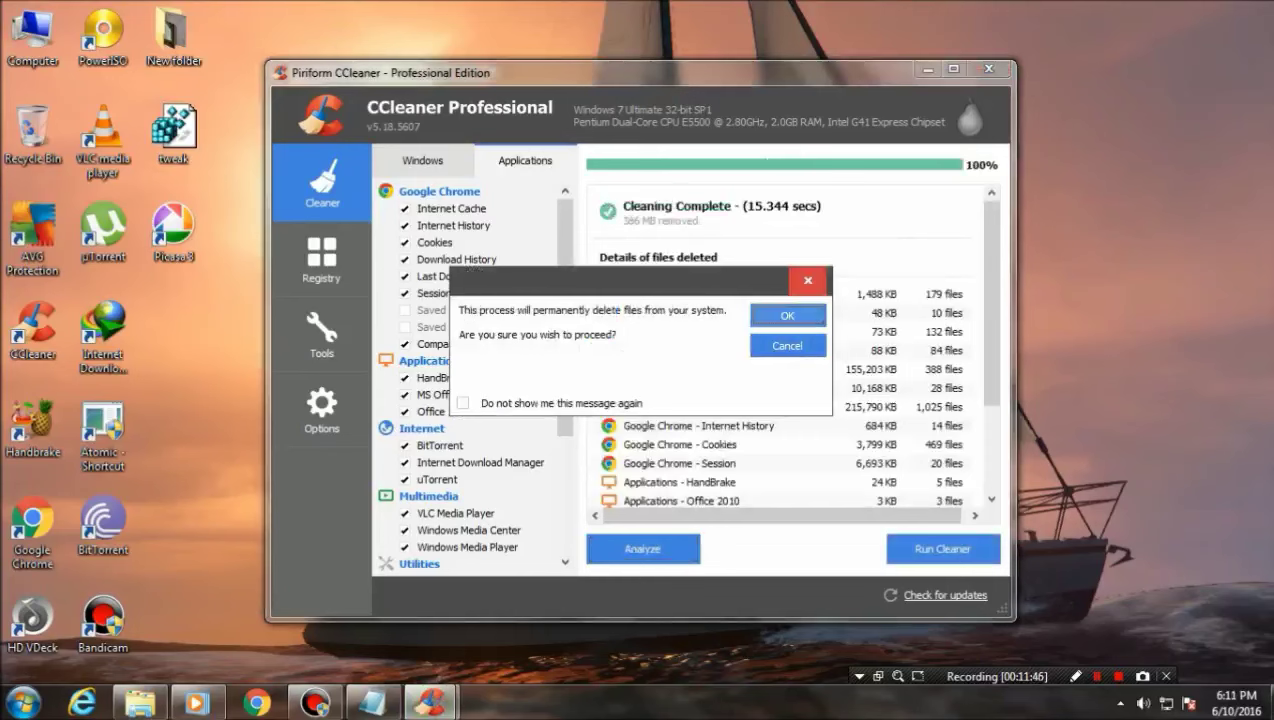
{"action": "left_click", "coordinate": [787, 315]}
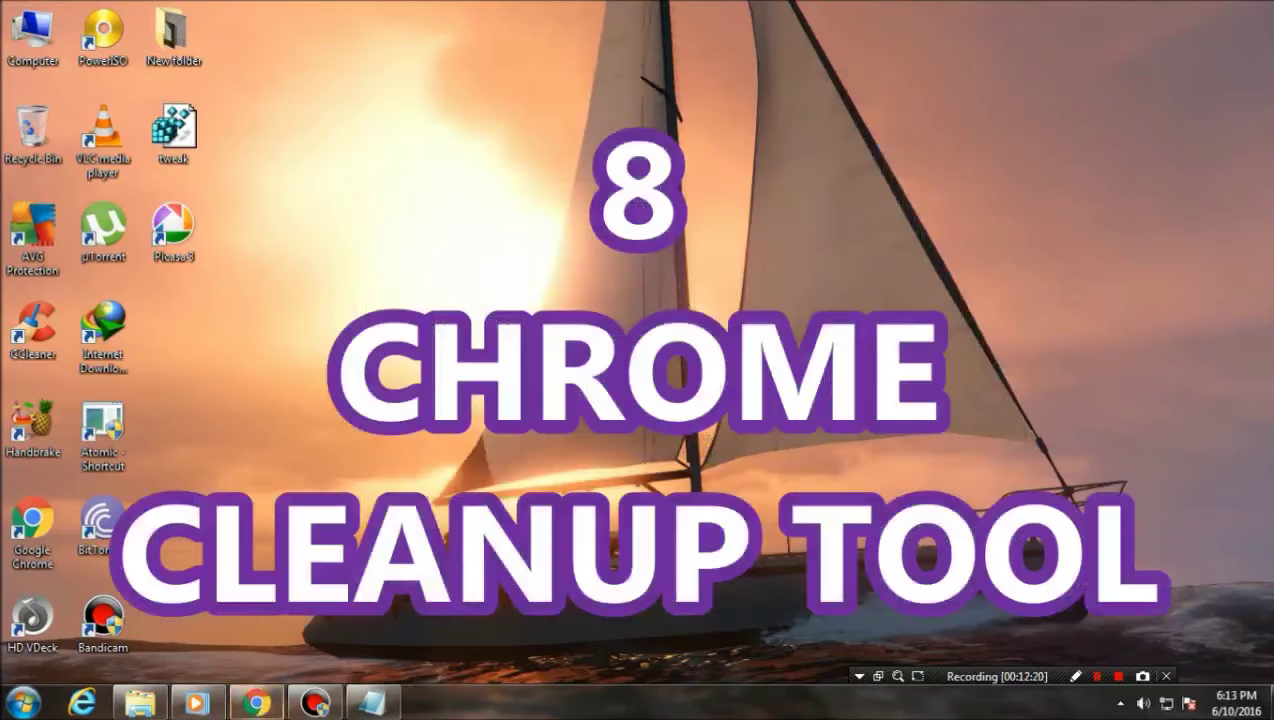
Switch to Google Chrome, open the bookmarked Chrome Cleanup Tool page in a maximized window, and read its description.
{"action": "left_click", "coordinate": [257, 703]}
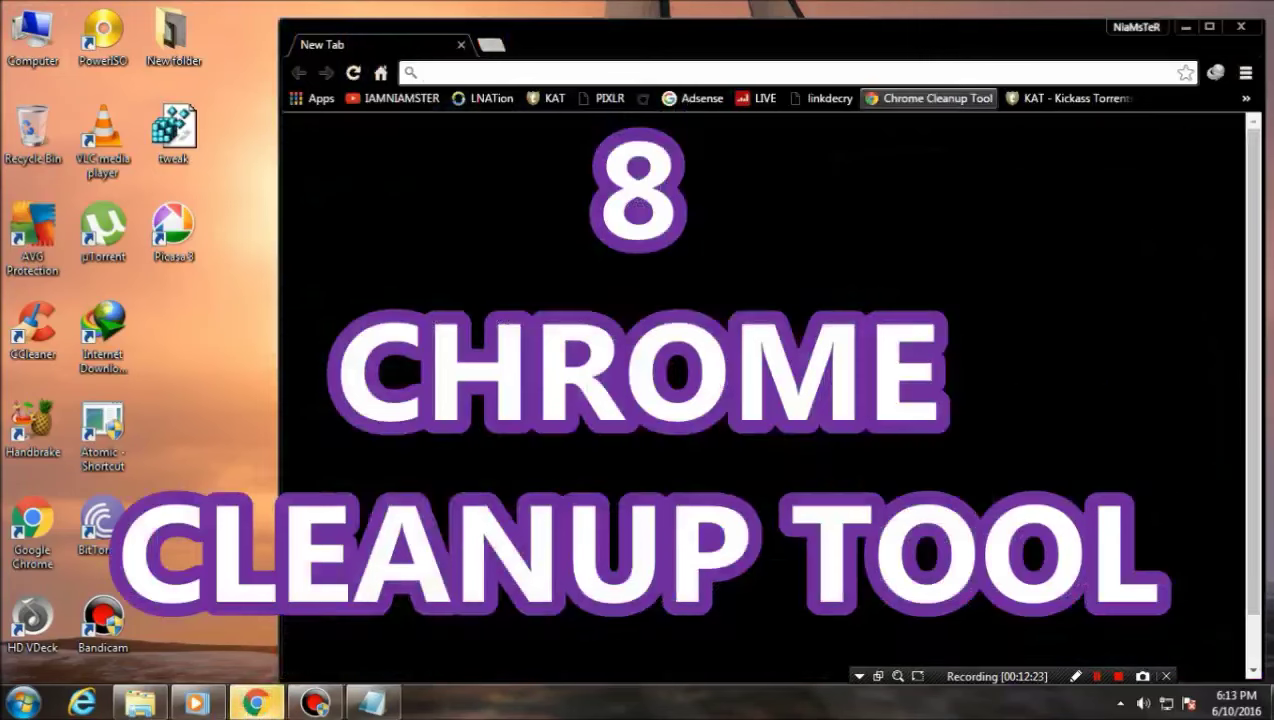
{"action": "left_click", "coordinate": [930, 98]}
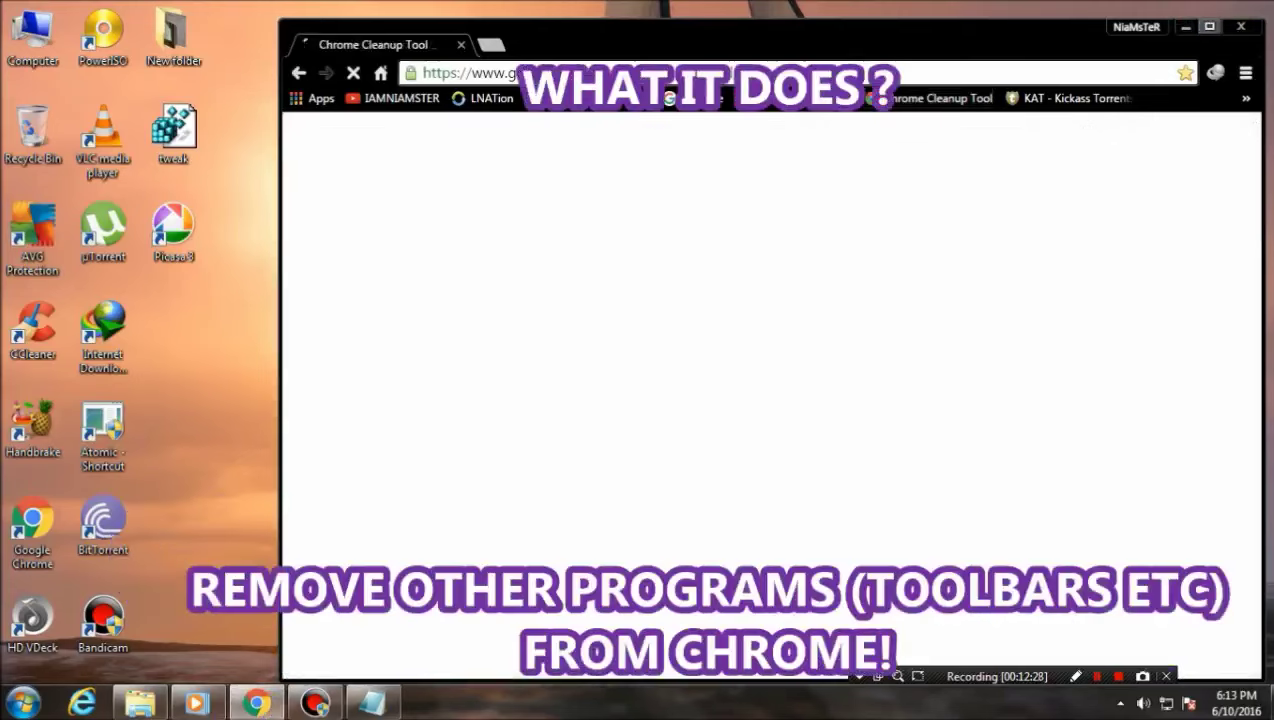
{"action": "left_click", "coordinate": [1209, 26]}
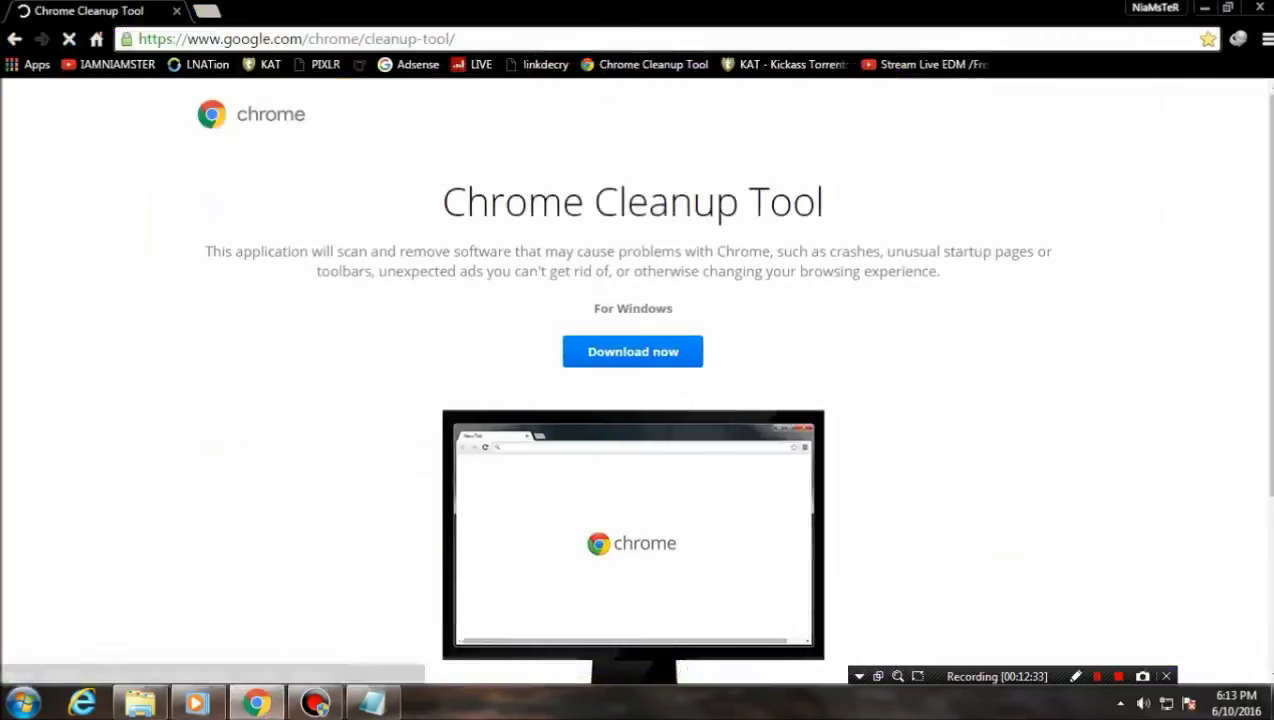
{"action": "scroll", "coordinate": [637, 380], "scroll_direction": "down", "scroll_amount": 3}
{"action": "scroll", "coordinate": [637, 380], "scroll_direction": "up", "scroll_amount": 3}
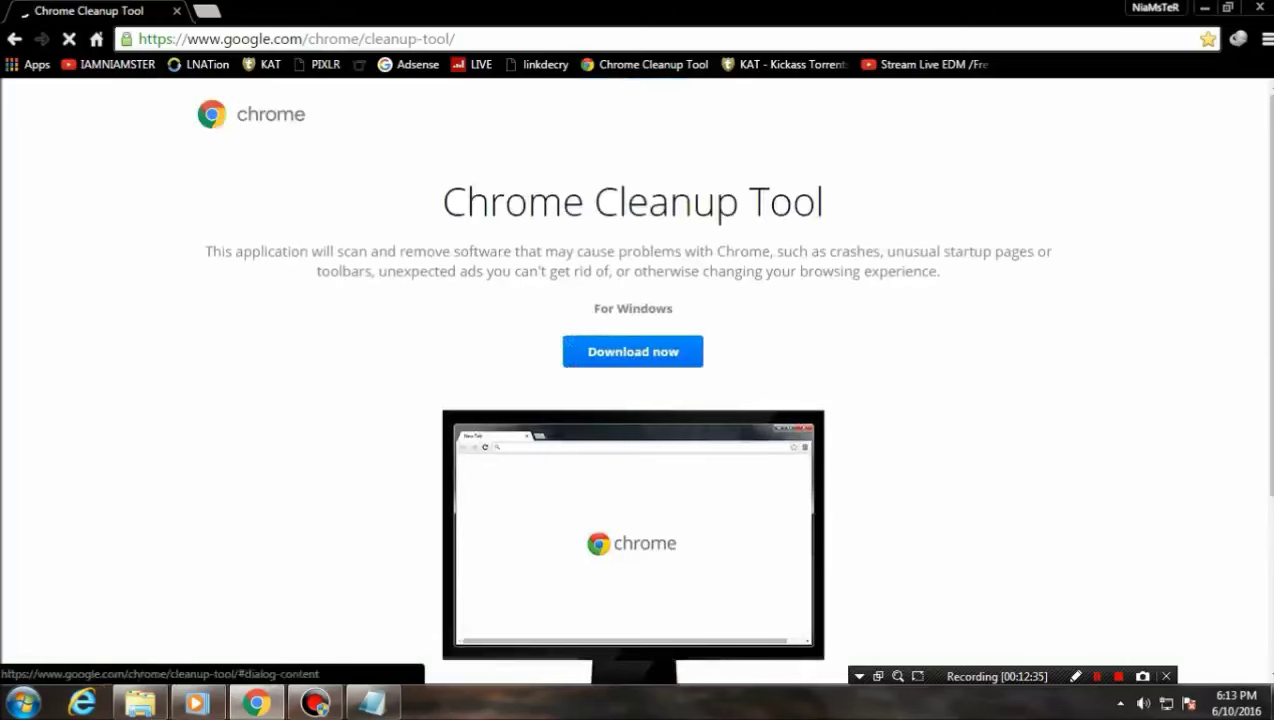
{"action": "triple_click", "coordinate": [633, 202]}
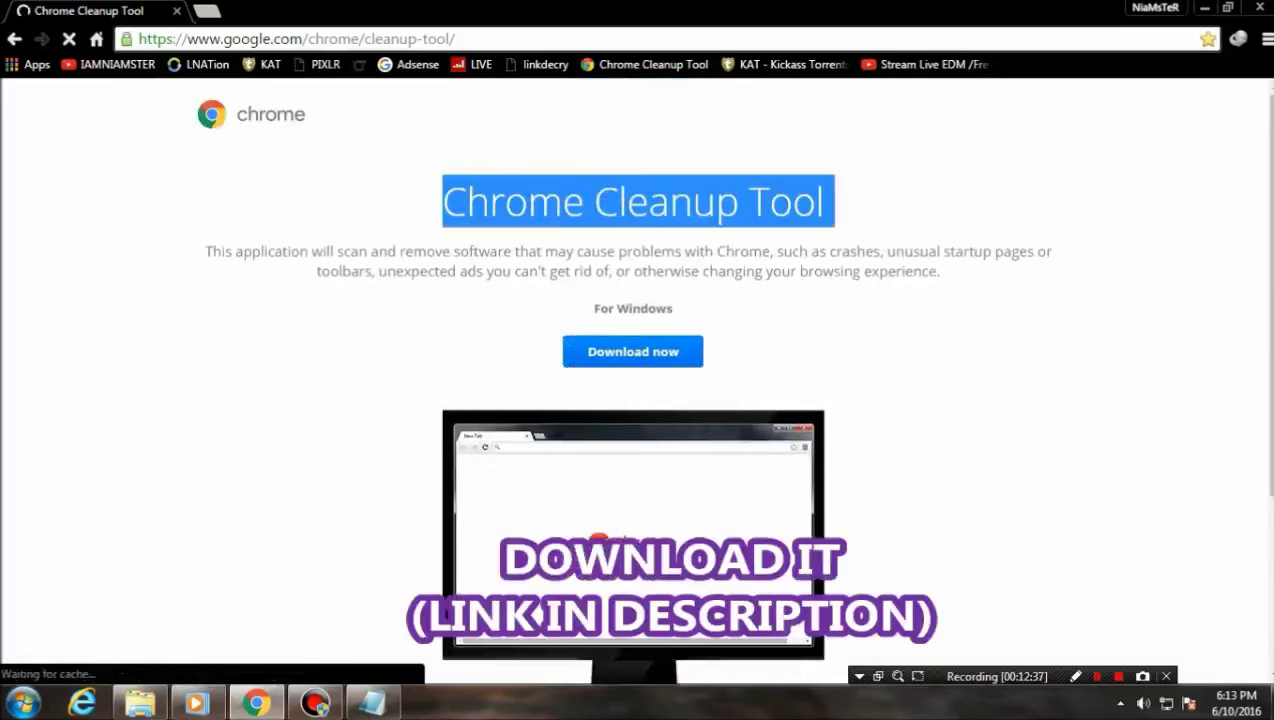
{"action": "double_click", "coordinate": [483, 251]}
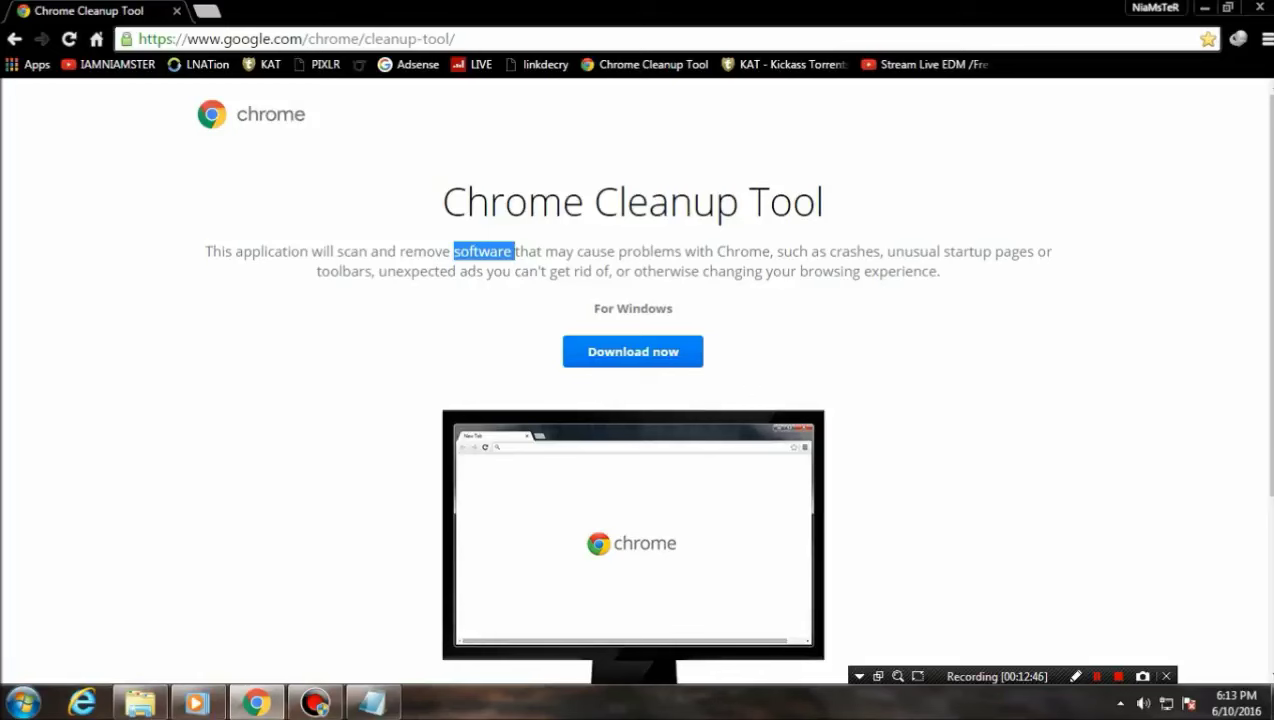
Download the Chrome Cleanup Tool for Windows, accepting its terms and saving chrome_cleanup_tool.exe under the Programs category.
{"action": "left_click", "coordinate": [632, 351]}
{"action": "scroll", "coordinate": [634, 366], "scroll_direction": "down", "scroll_amount": 5}
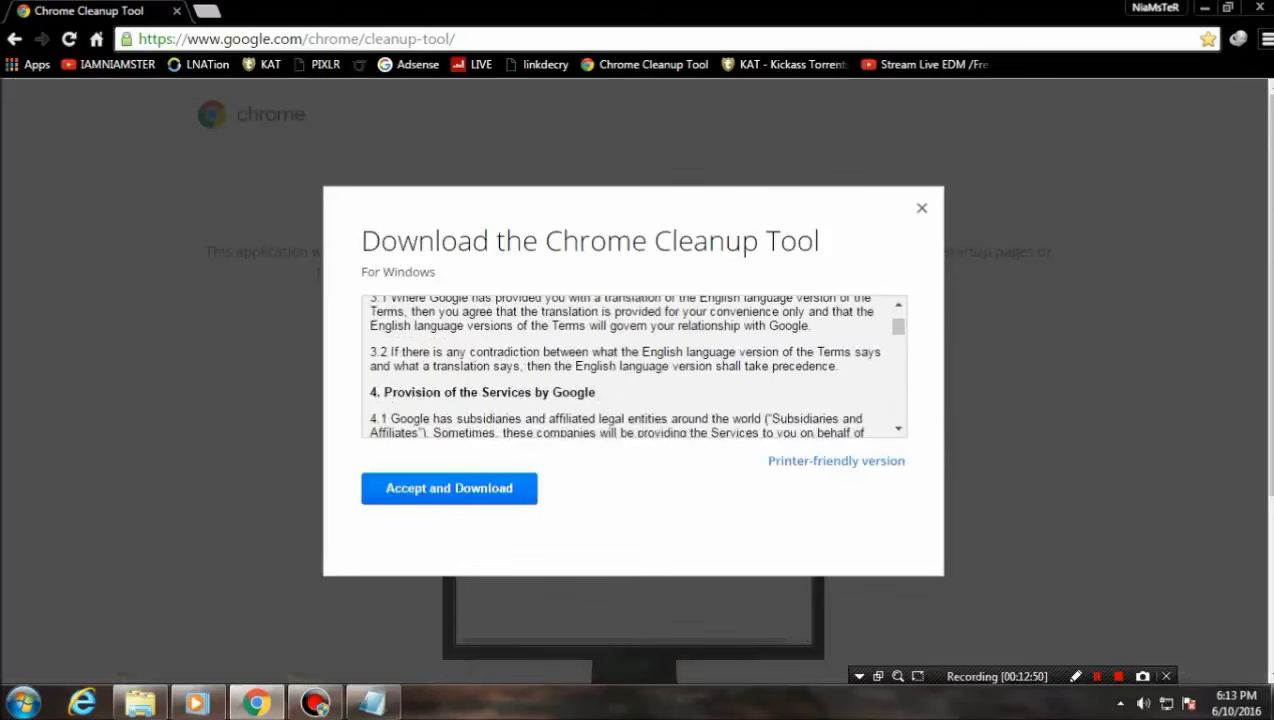
{"action": "left_click", "coordinate": [449, 488]}
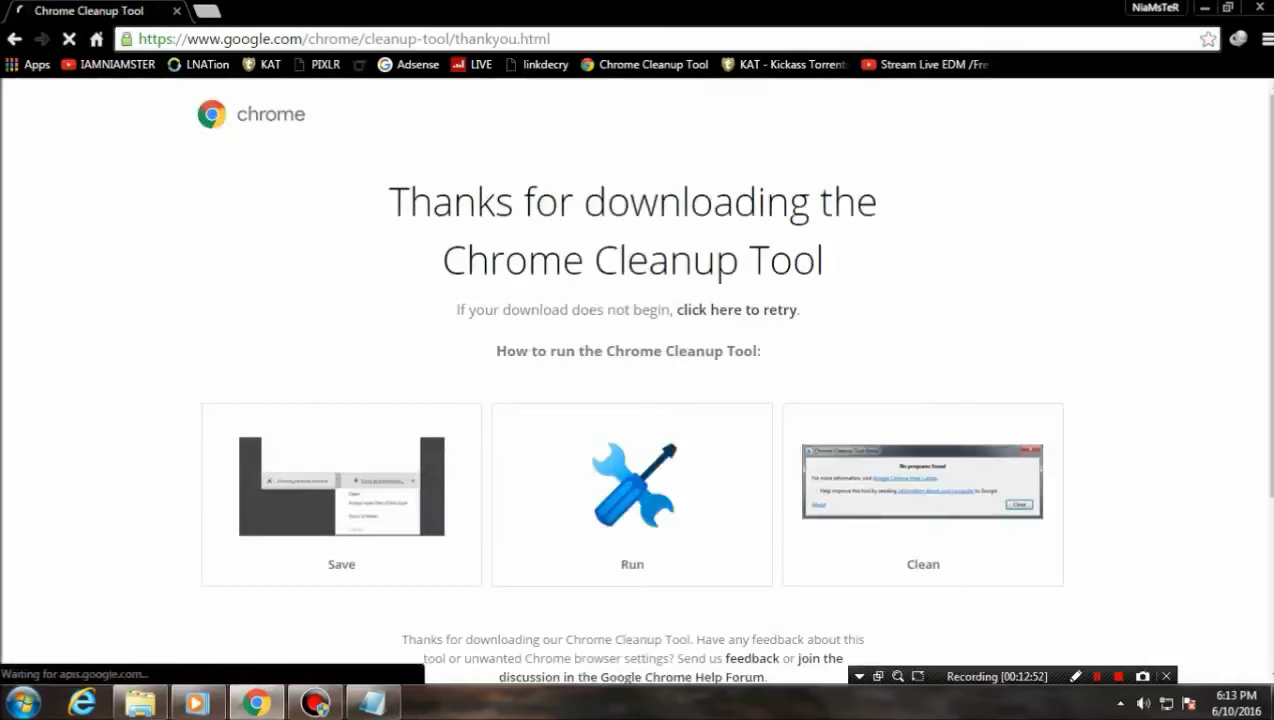
{"action": "scroll", "coordinate": [637, 400], "scroll_direction": "down", "scroll_amount": 1}
{"action": "scroll", "coordinate": [637, 400], "scroll_direction": "down", "scroll_amount": 1}
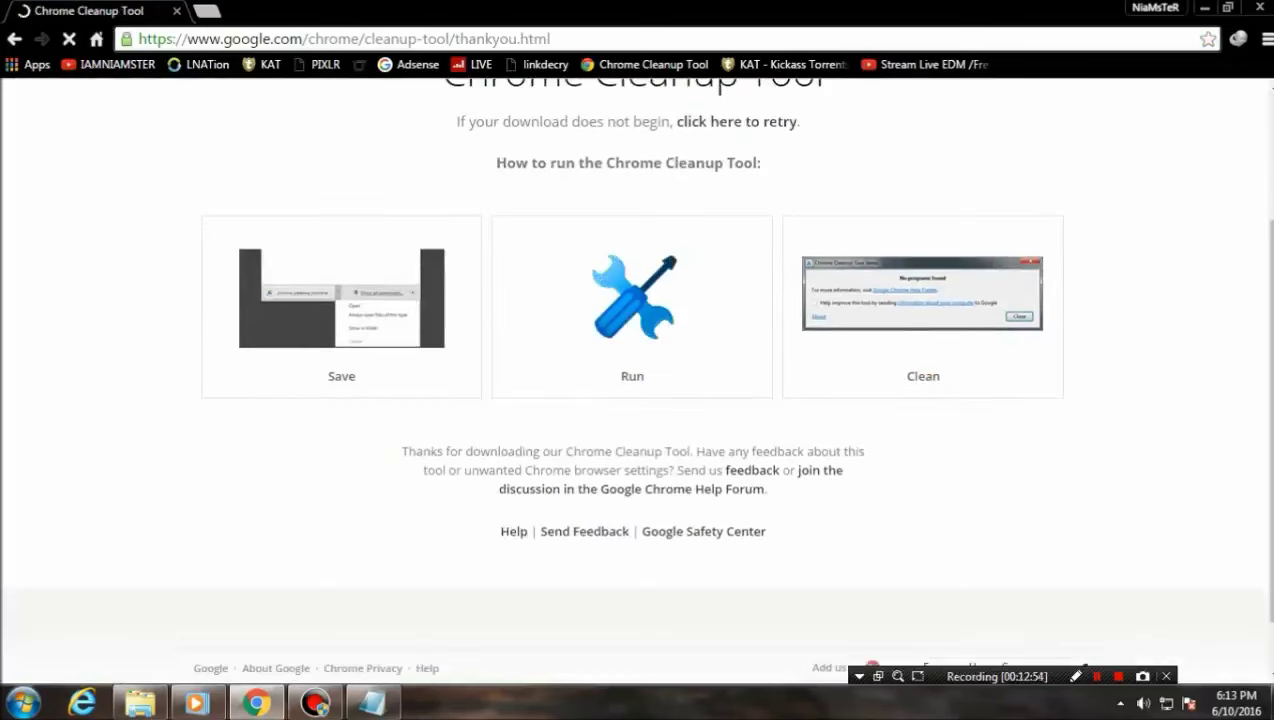
{"action": "scroll", "coordinate": [637, 400], "scroll_direction": "up", "scroll_amount": 1}
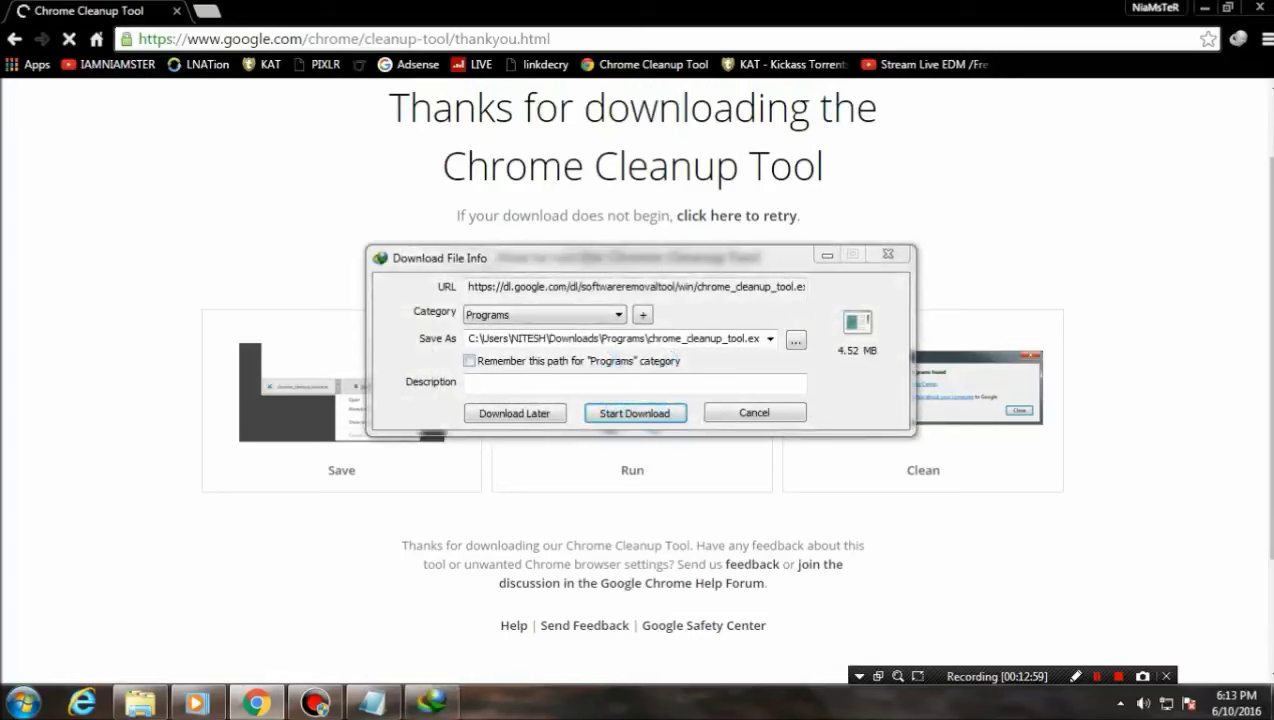
{"action": "key", "text": "Return"}
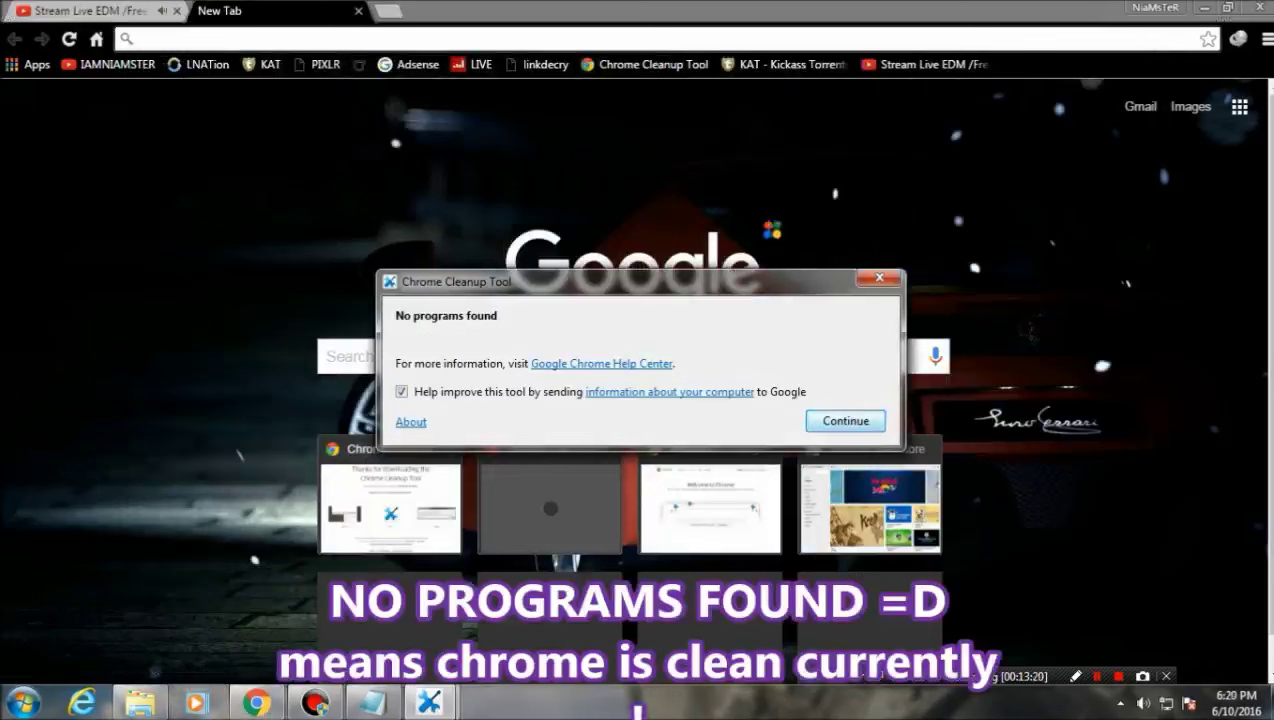
Continue from the Chrome Cleanup Tool's scan result to the browser's profile settings reset page.
{"action": "key", "text": "Return"}
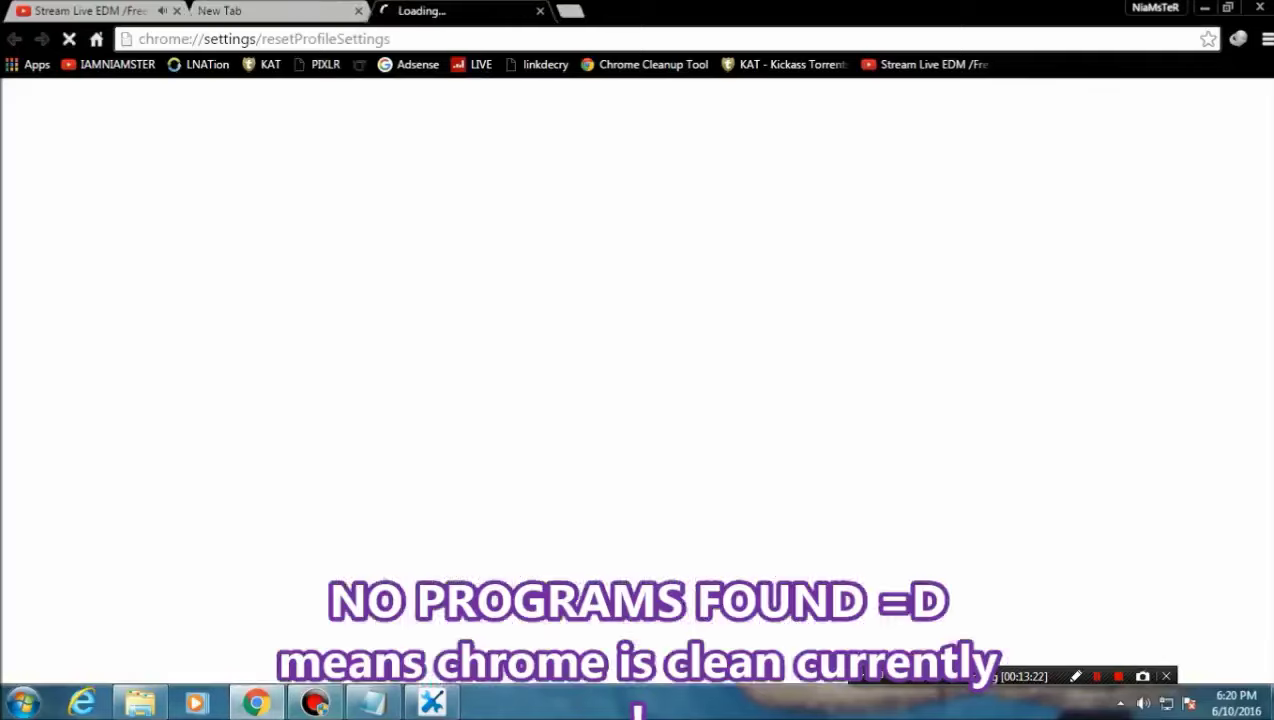